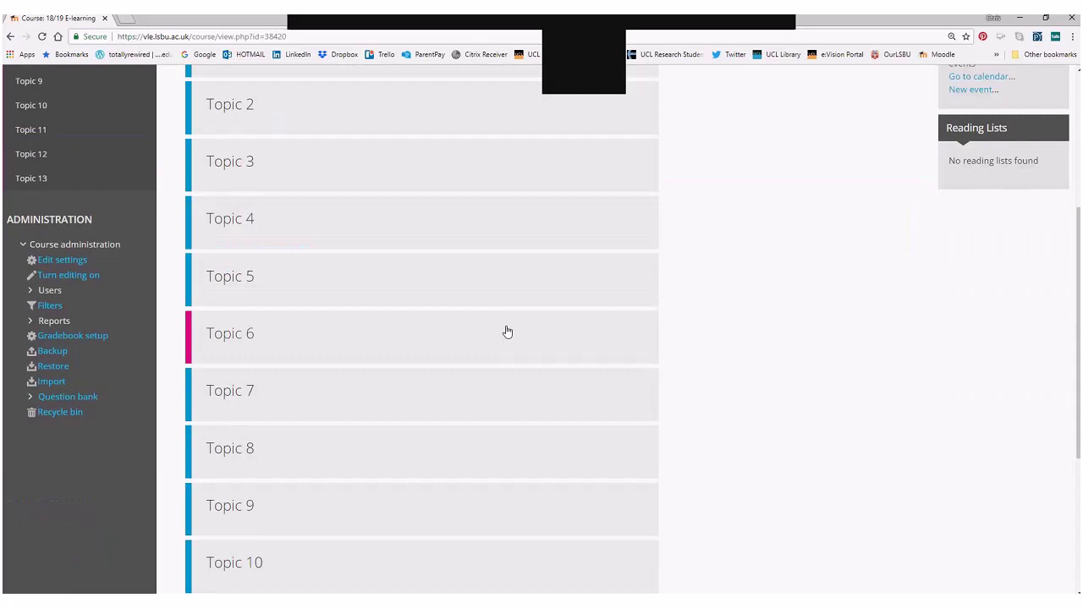
# Open the import page in the administration of the 18/19 E-learning course.
pyautogui.scroll(-3, 507, 332)
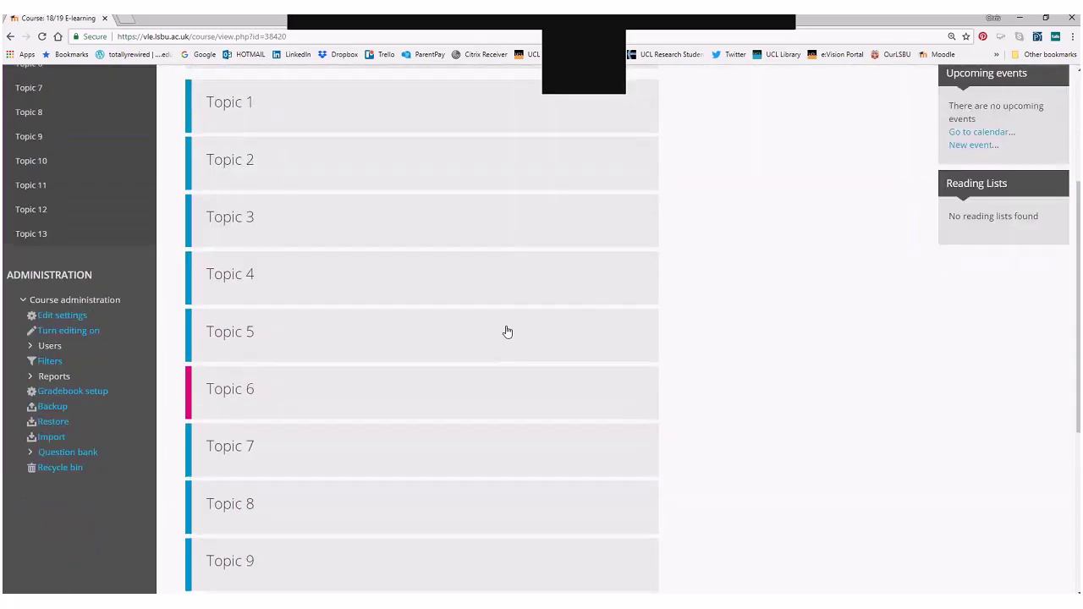
pyautogui.scroll(3, 507, 331)
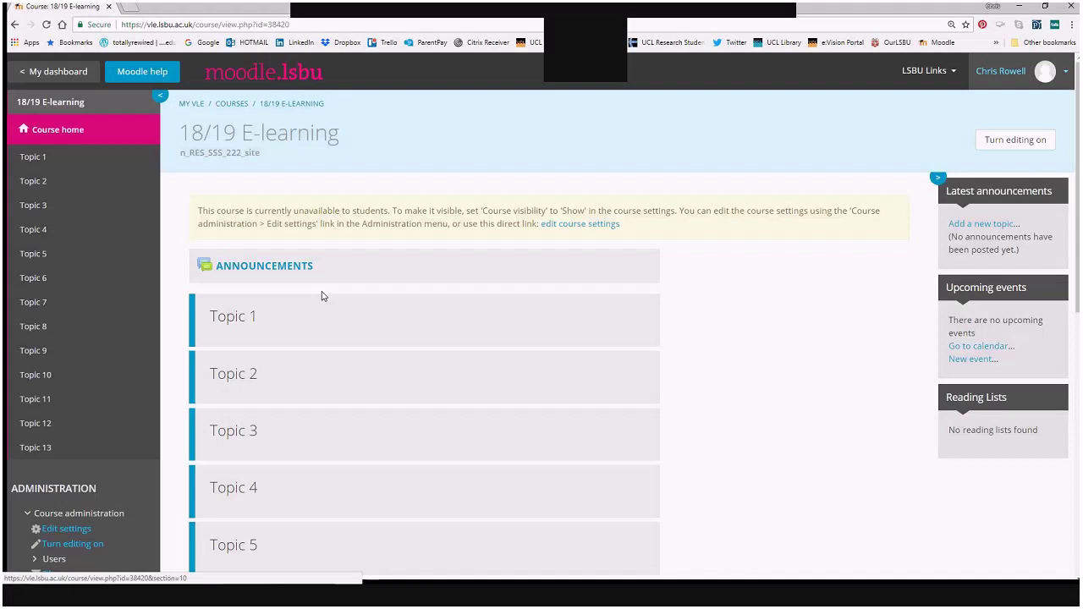
pyautogui.scroll(-2, 321, 296)
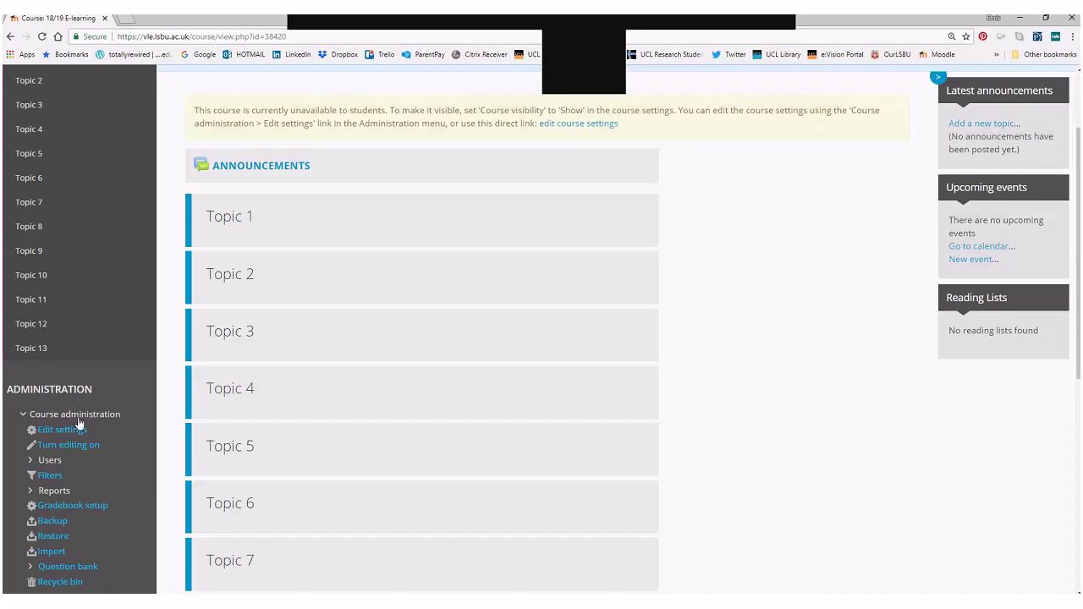
pyautogui.scroll(-2, 92, 471)
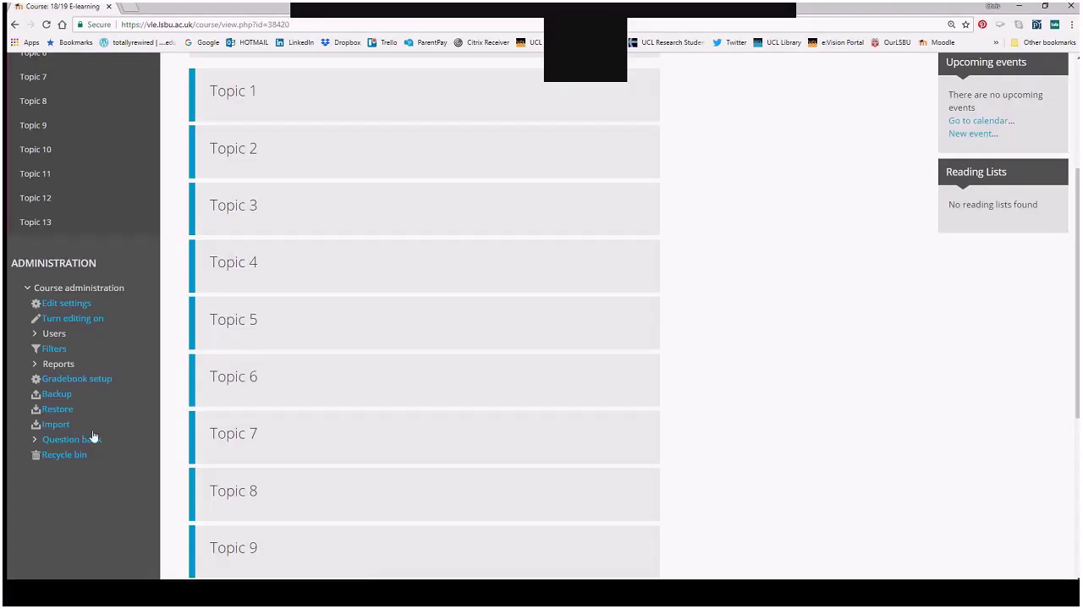
pyautogui.click(56, 428)
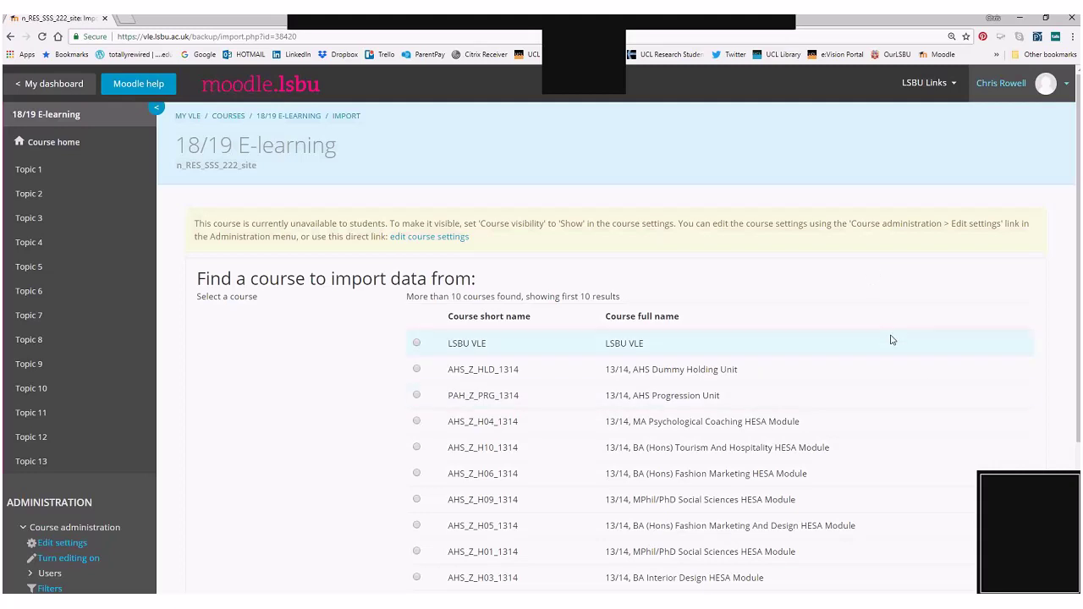
# Search the importable courses for "template" and continue with 18/19 Moodle Baseline template as the import source.
pyautogui.scroll(-1, 909, 367)
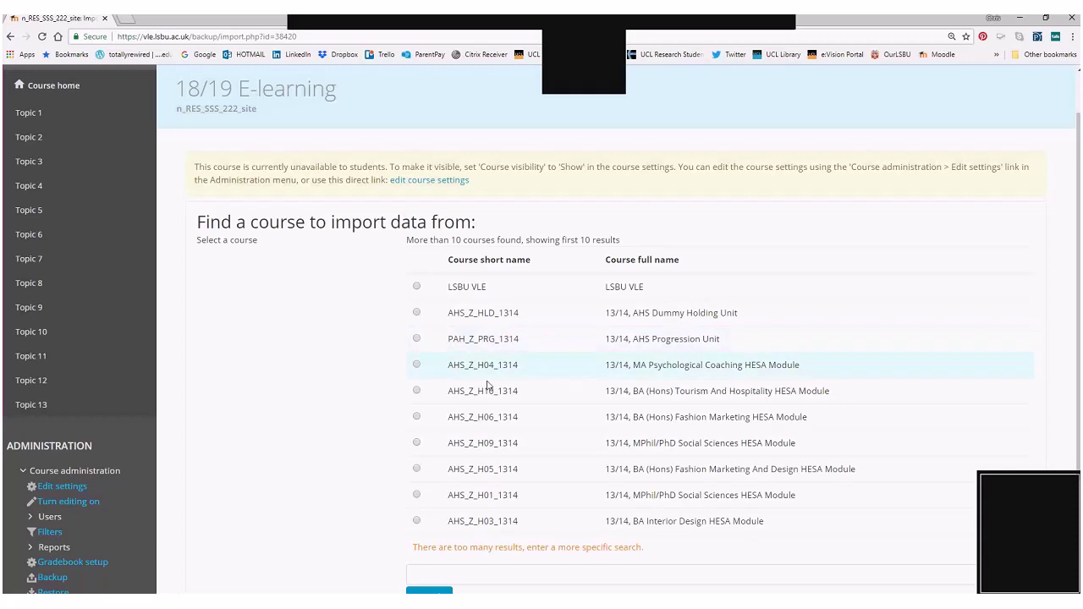
pyautogui.scroll(-1, 826, 238)
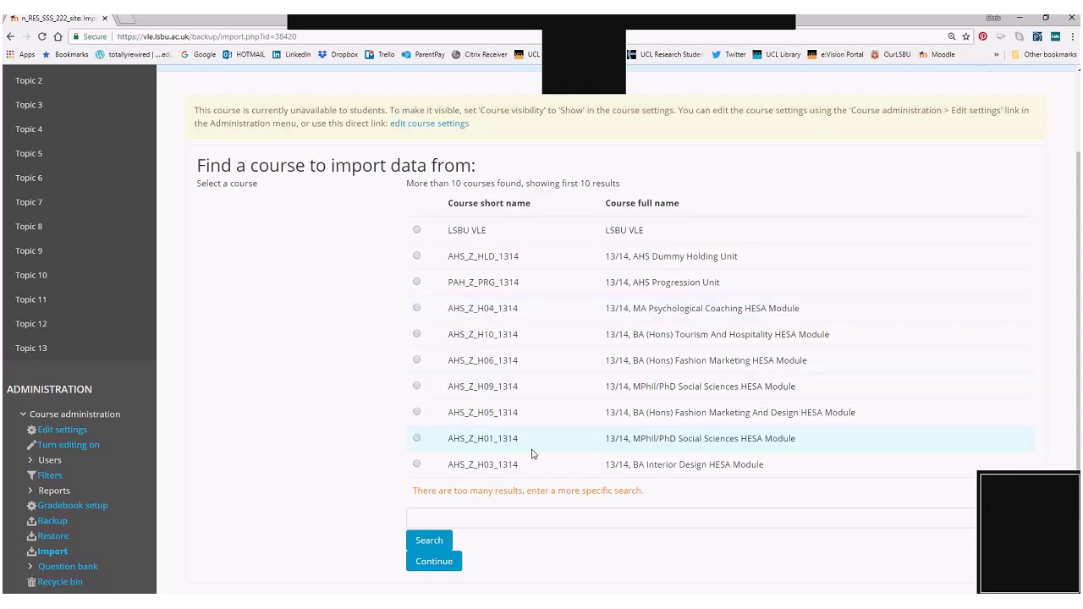
pyautogui.click(416, 412)
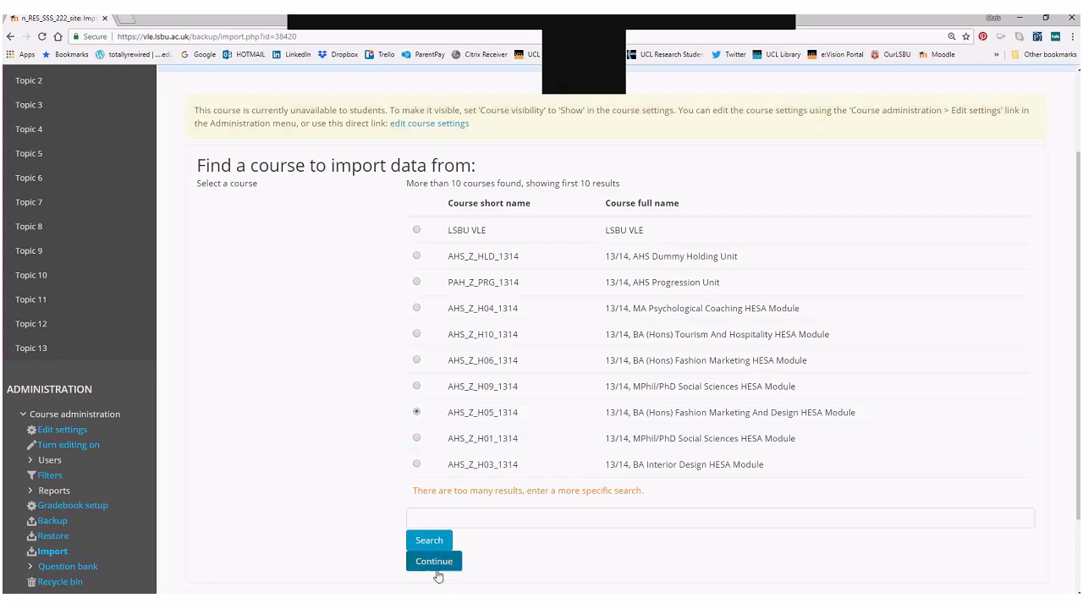
pyautogui.click(449, 518)
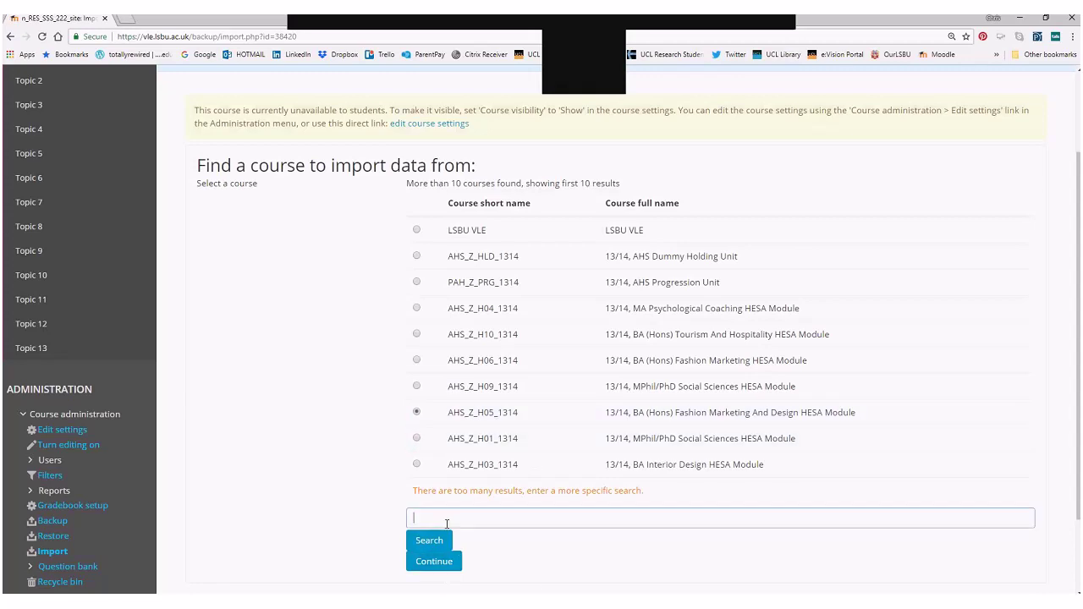
pyautogui.write('template')
pyautogui.click(435, 544)
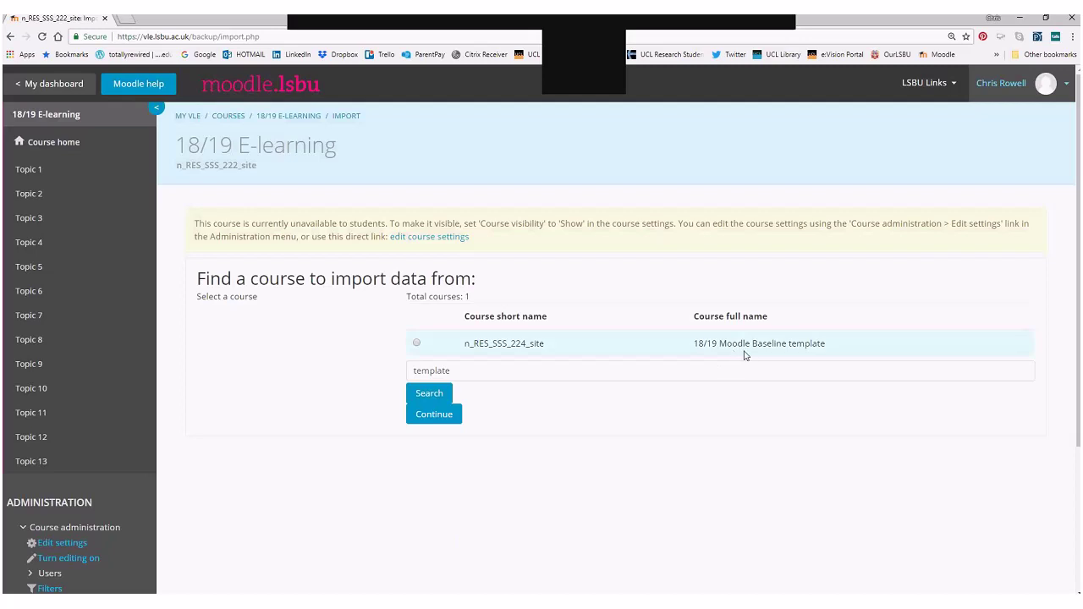
pyautogui.click(416, 343)
pyautogui.click(438, 416)
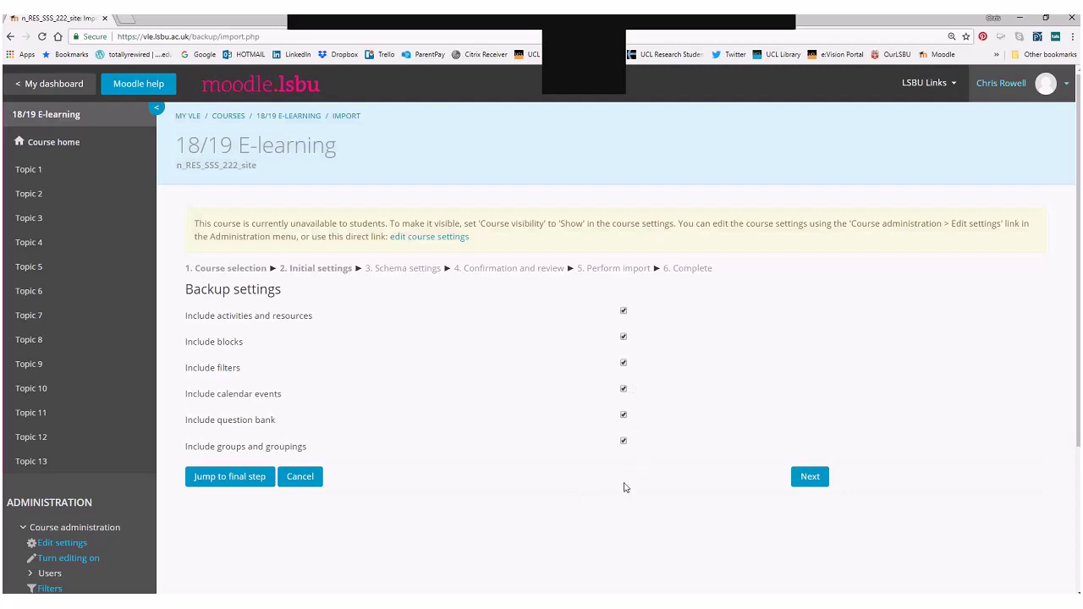
# Exclude groups and groupings from the backup settings and continue to the schema settings.
pyautogui.click(622, 441)
pyautogui.click(816, 483)
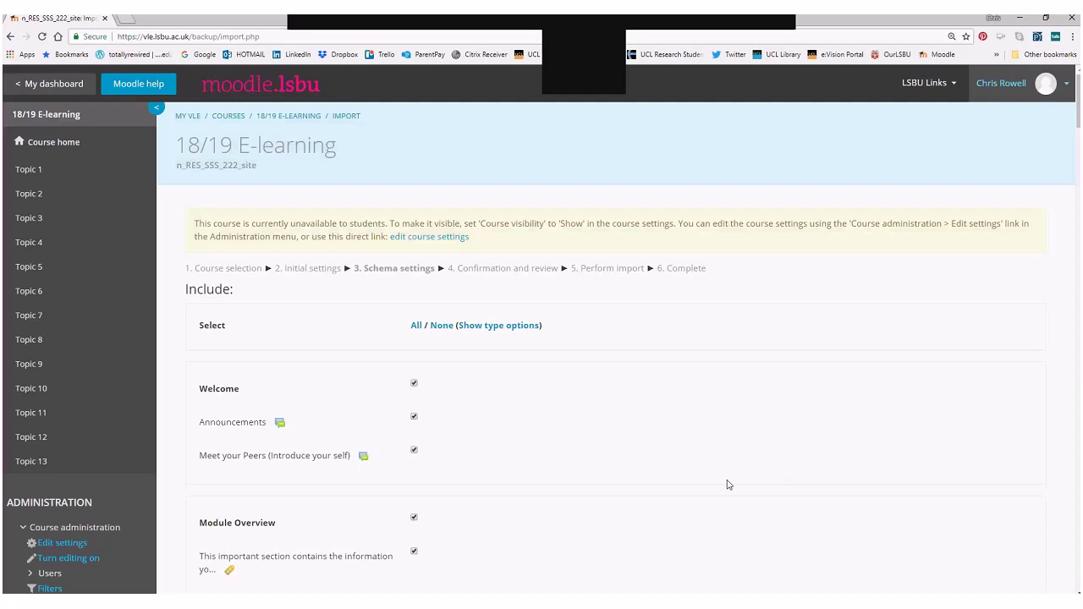
# Exclude the Announcements forum in the Welcome section from the import and continue to confirmation and review.
pyautogui.scroll(-2, 708, 468)
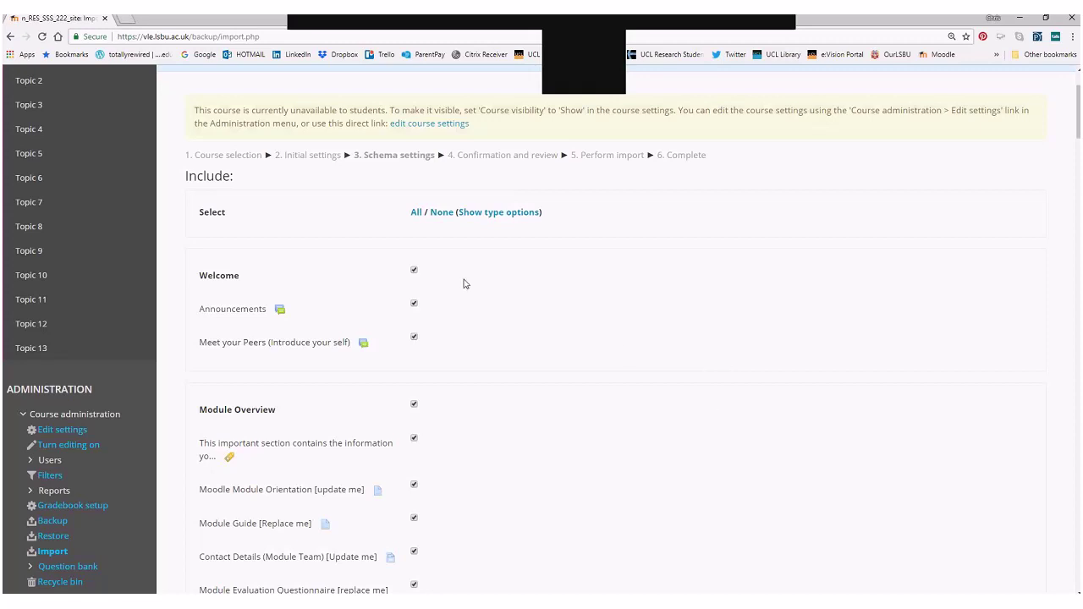
pyautogui.scroll(-3, 522, 479)
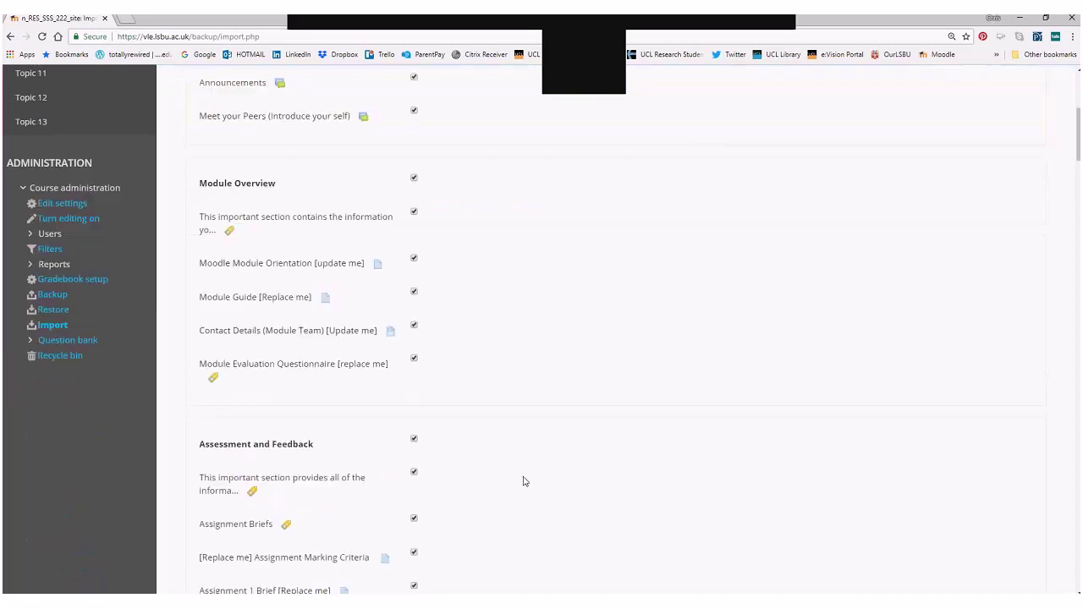
pyautogui.scroll(3, 523, 481)
pyautogui.scroll(2, 523, 482)
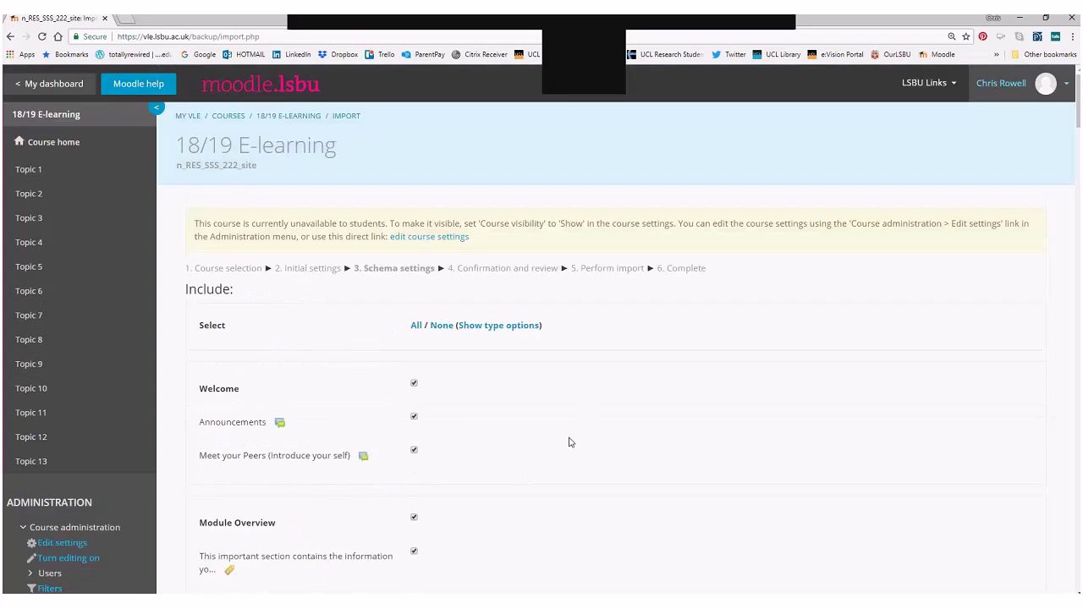
pyautogui.click(414, 419)
pyautogui.scroll(-1, 837, 431)
pyautogui.scroll(-15, 842, 431)
pyautogui.scroll(-20, 842, 431)
pyautogui.scroll(-6, 838, 433)
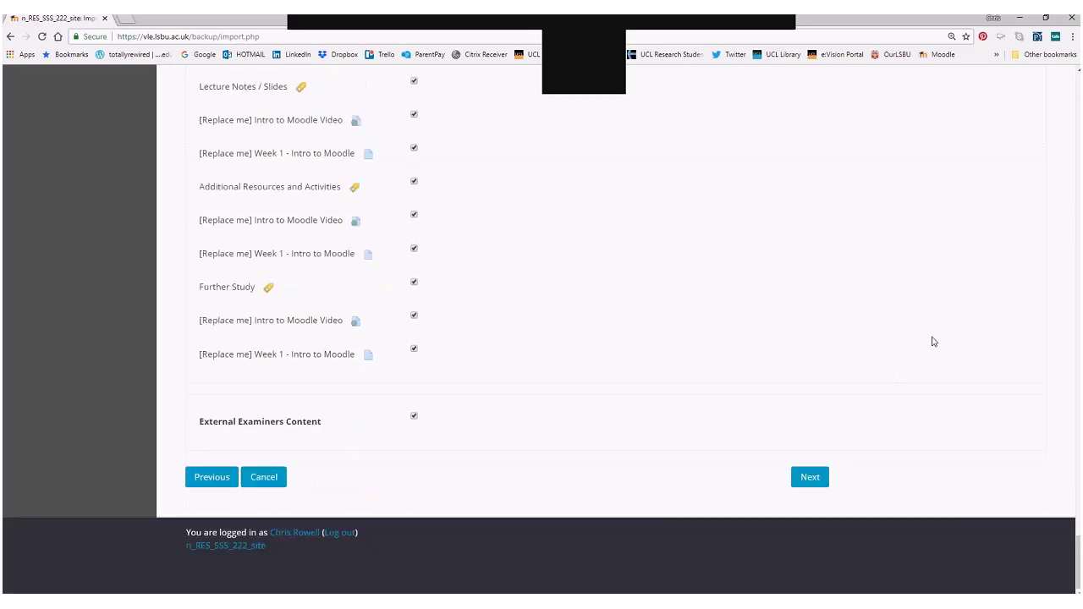
pyautogui.click(814, 478)
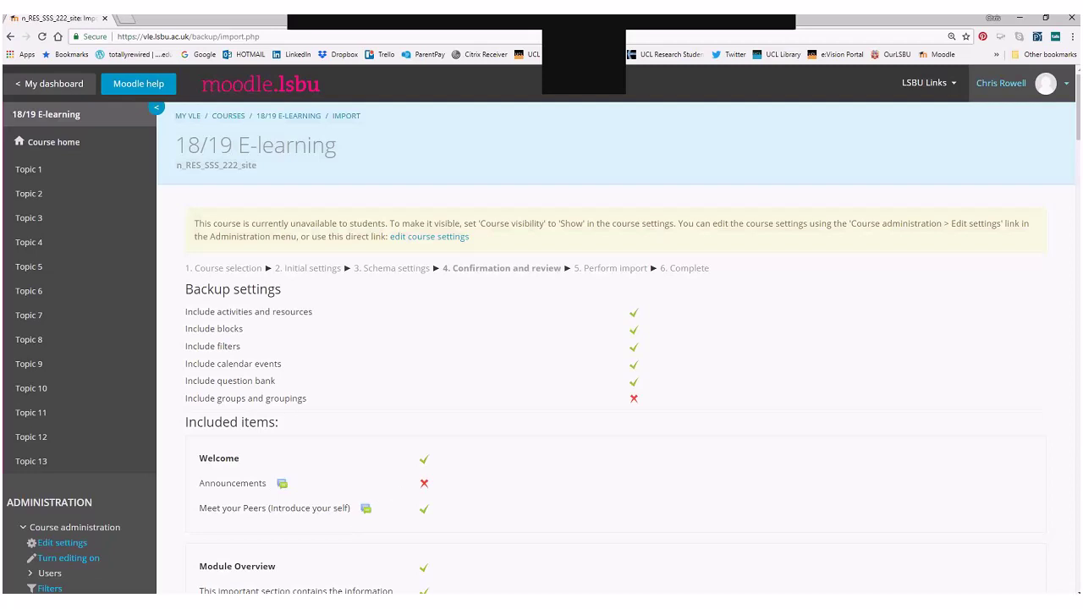
# Perform the import with the reviewed settings and return to the course page.
pyautogui.scroll(-3, 1067, 175)
pyautogui.moveTo(1067, 176); pyautogui.dragTo(1078, 558)
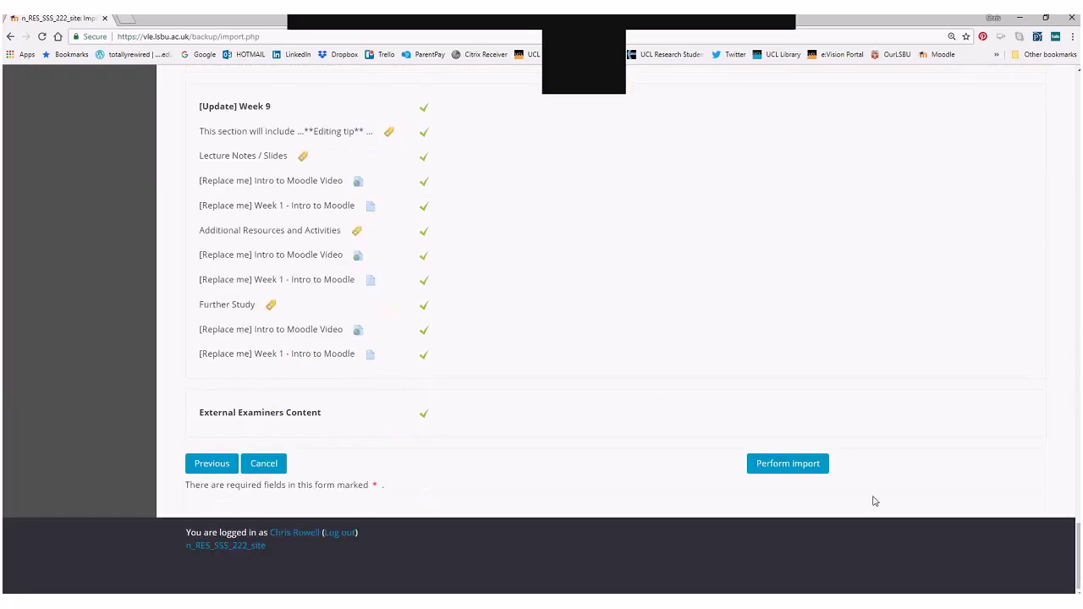
pyautogui.click(799, 468)
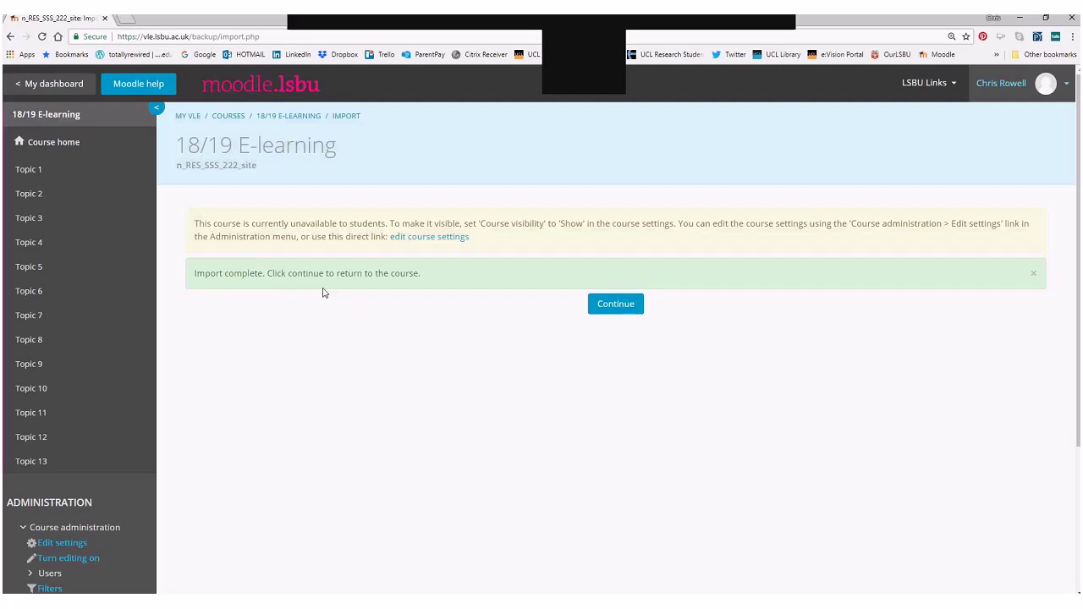
pyautogui.click(620, 309)
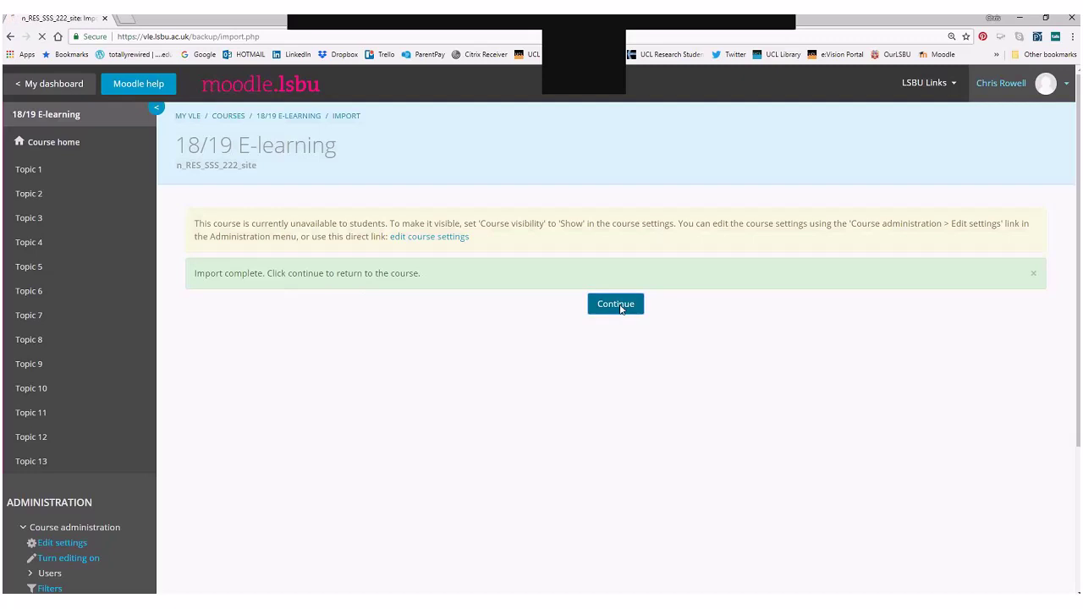
# Examine the imported template sections on the course page, from Welcome to the weekly topics.
pyautogui.scroll(-3, 609, 385)
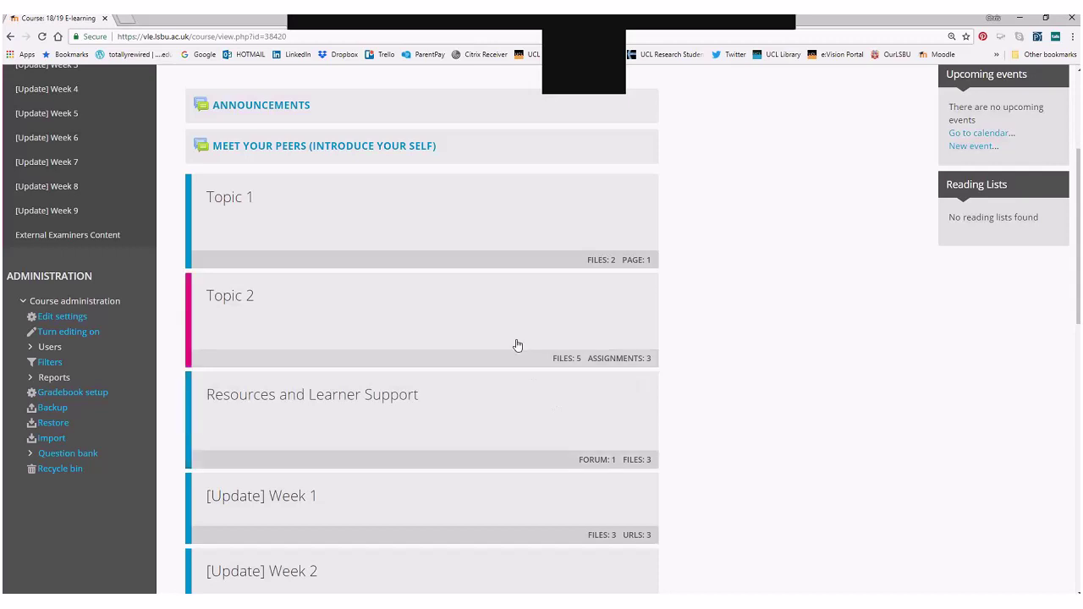
pyautogui.scroll(2, 507, 378)
pyautogui.scroll(1, 501, 380)
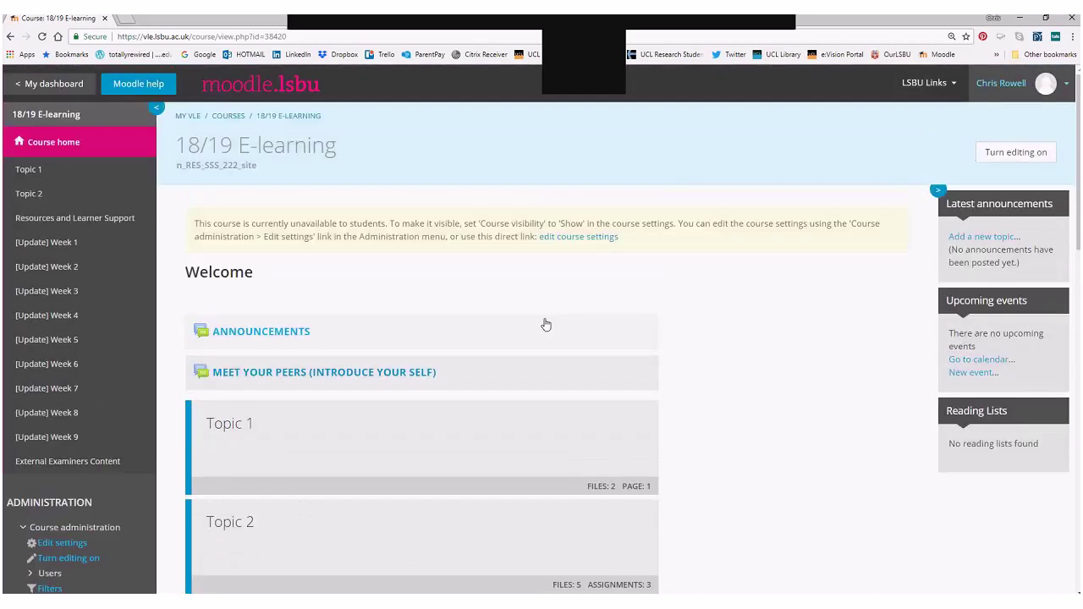
pyautogui.scroll(-1, 538, 336)
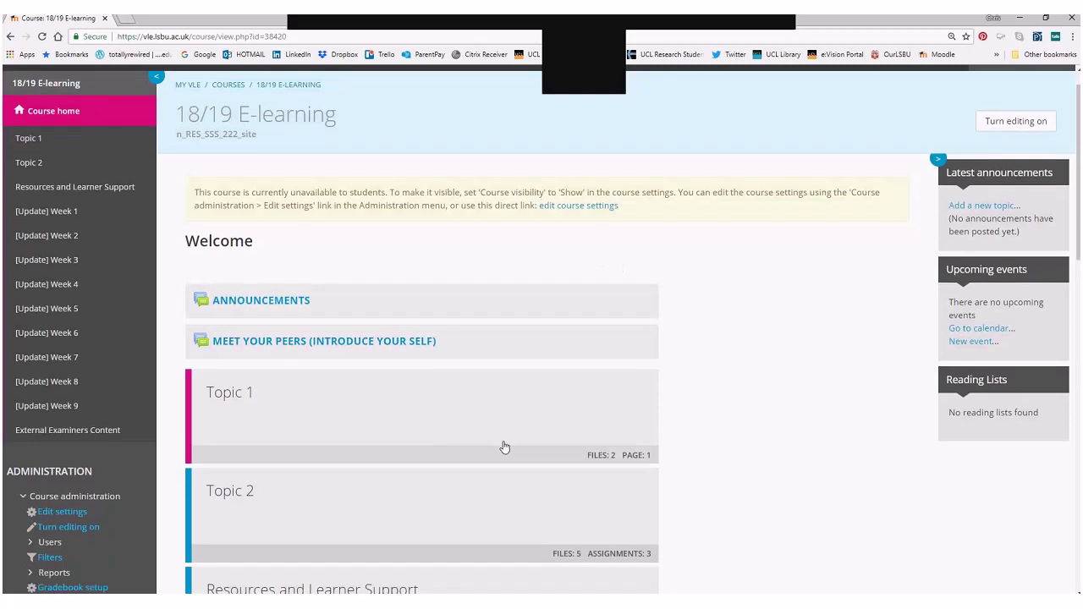
pyautogui.scroll(1, 505, 447)
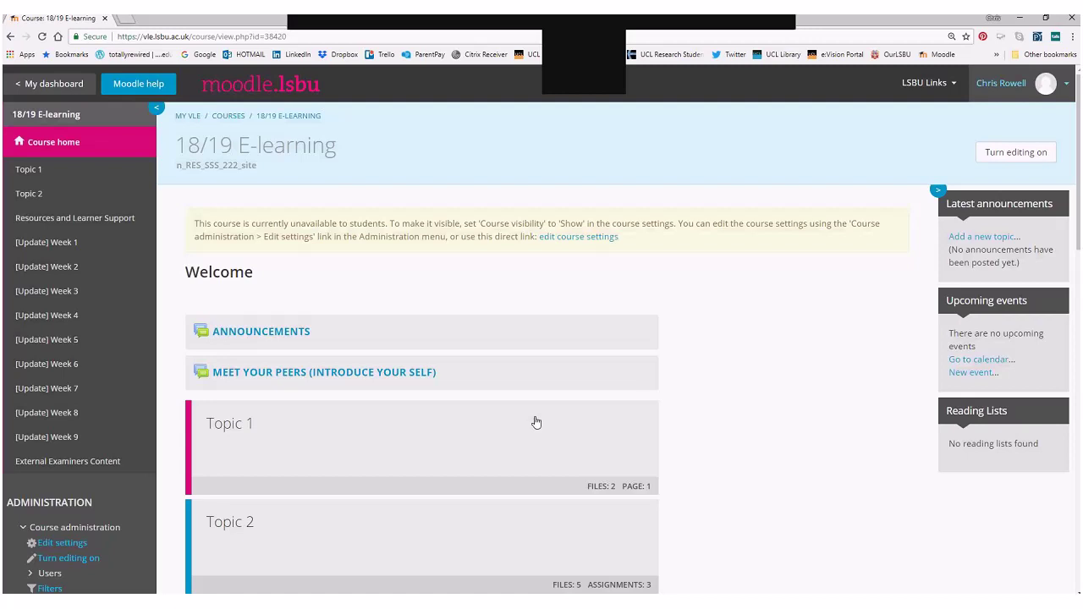
pyautogui.scroll(-1, 495, 444)
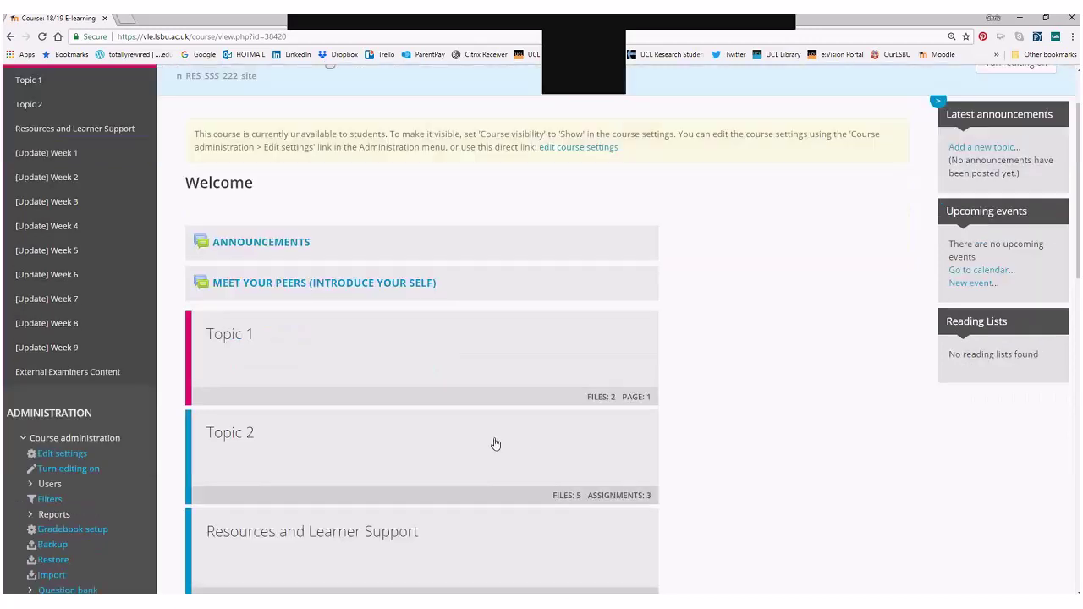
pyautogui.scroll(-3, 496, 444)
pyautogui.scroll(4, 496, 444)
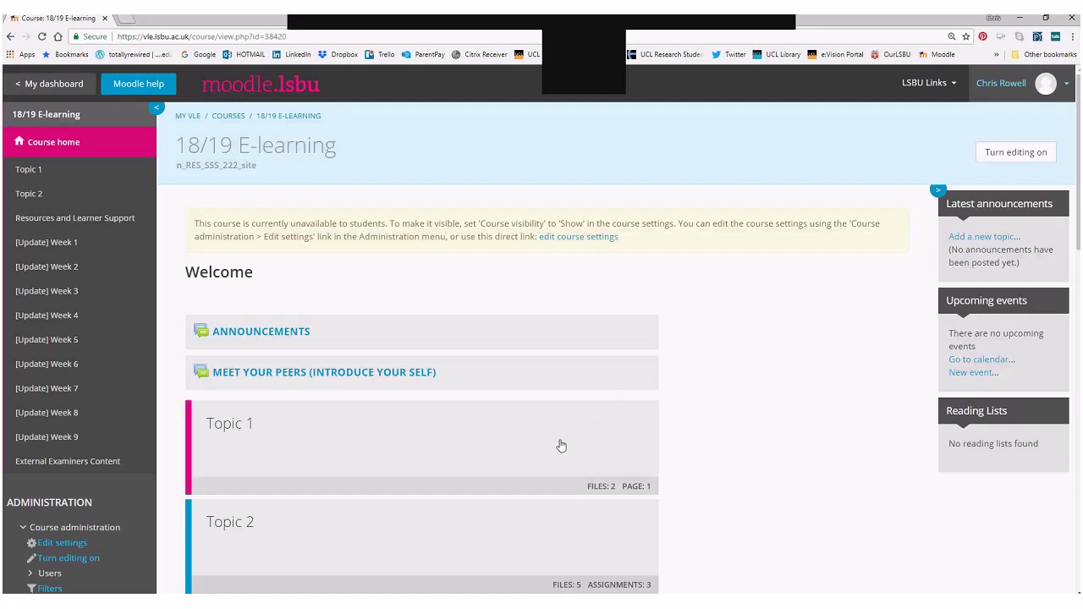
pyautogui.scroll(-3, 561, 446)
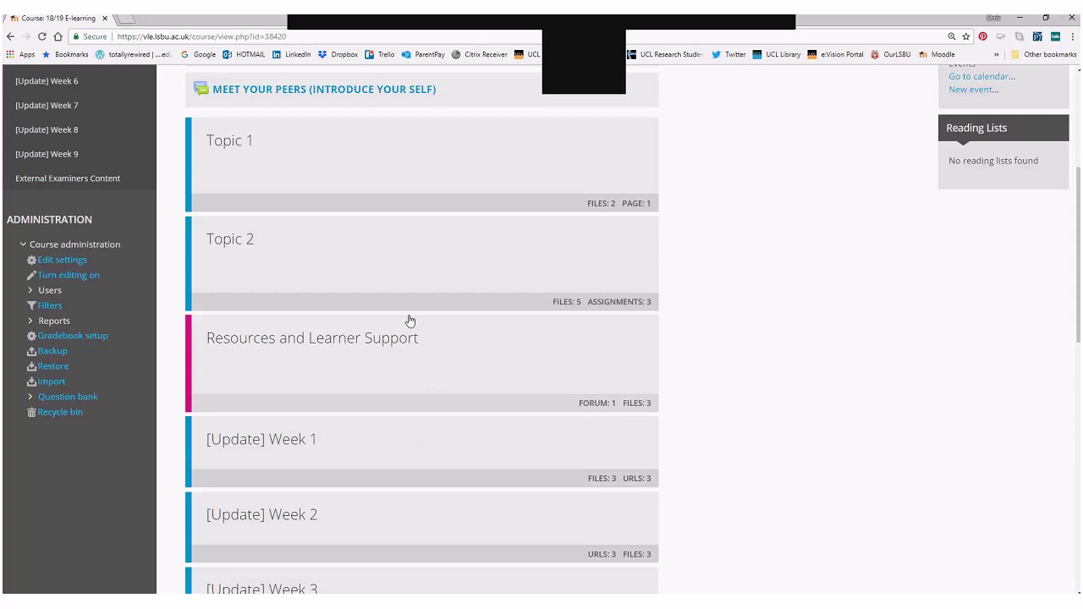
pyautogui.scroll(1, 514, 396)
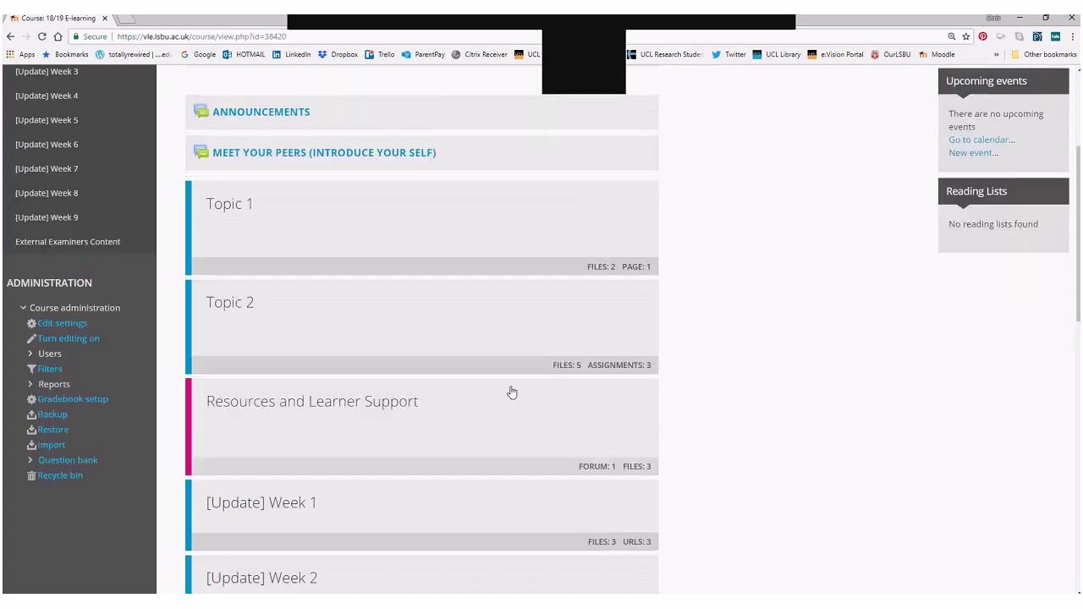
pyautogui.scroll(1, 338, 339)
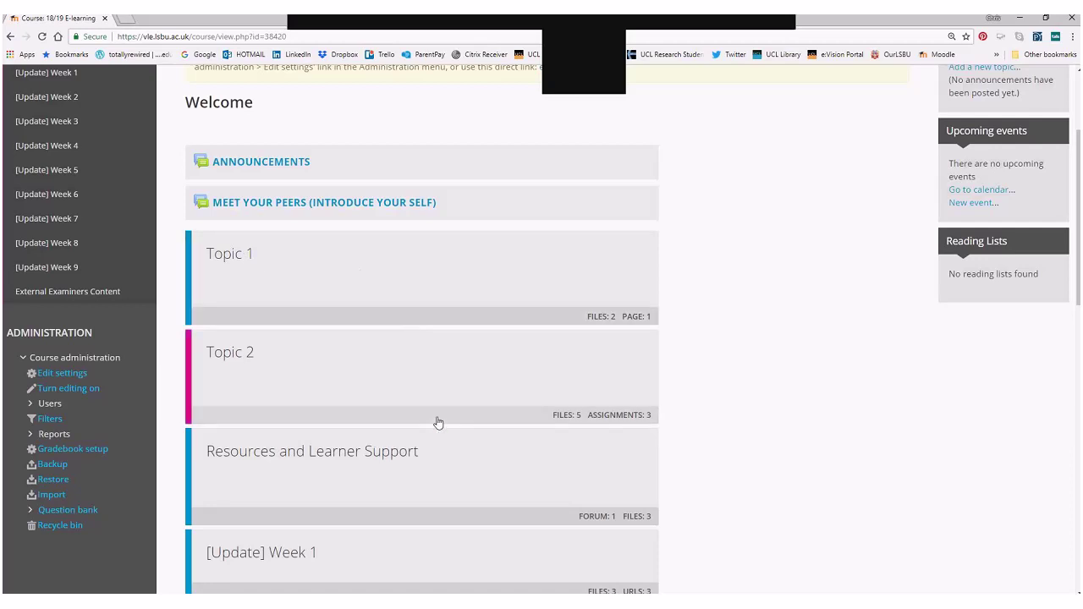
pyautogui.scroll(2, 455, 417)
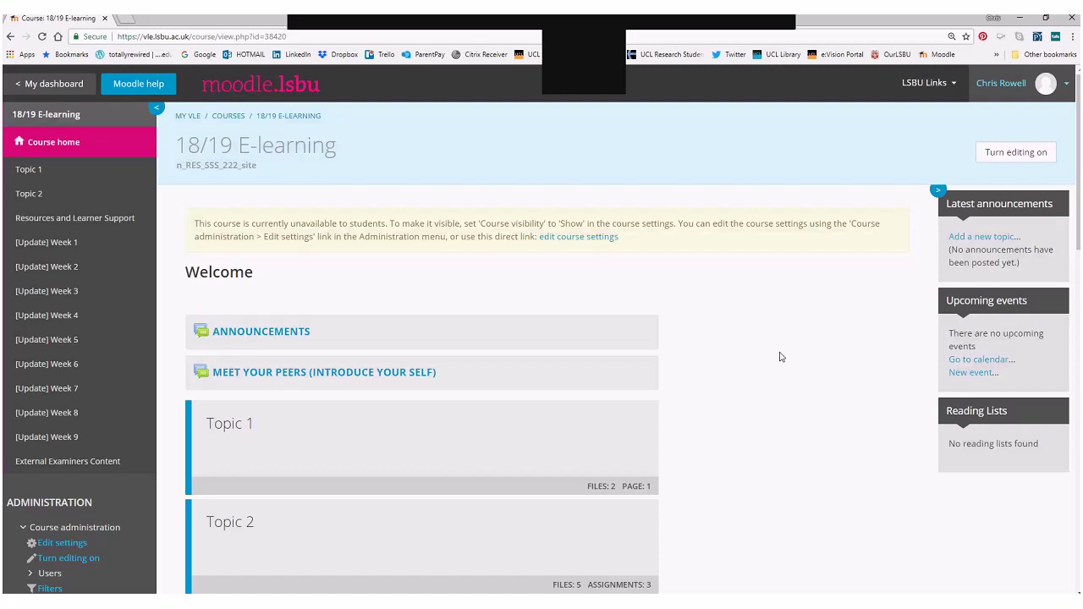
# Turn on course editing and rename the Topic 1 section as "Overall guide".
pyautogui.click(1014, 156)
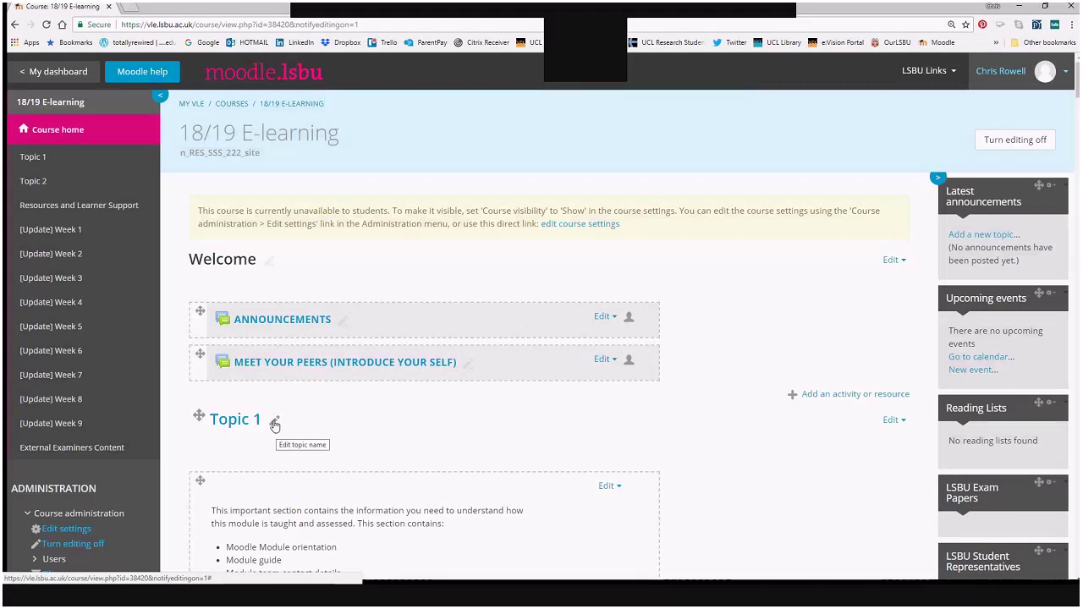
pyautogui.click(274, 425)
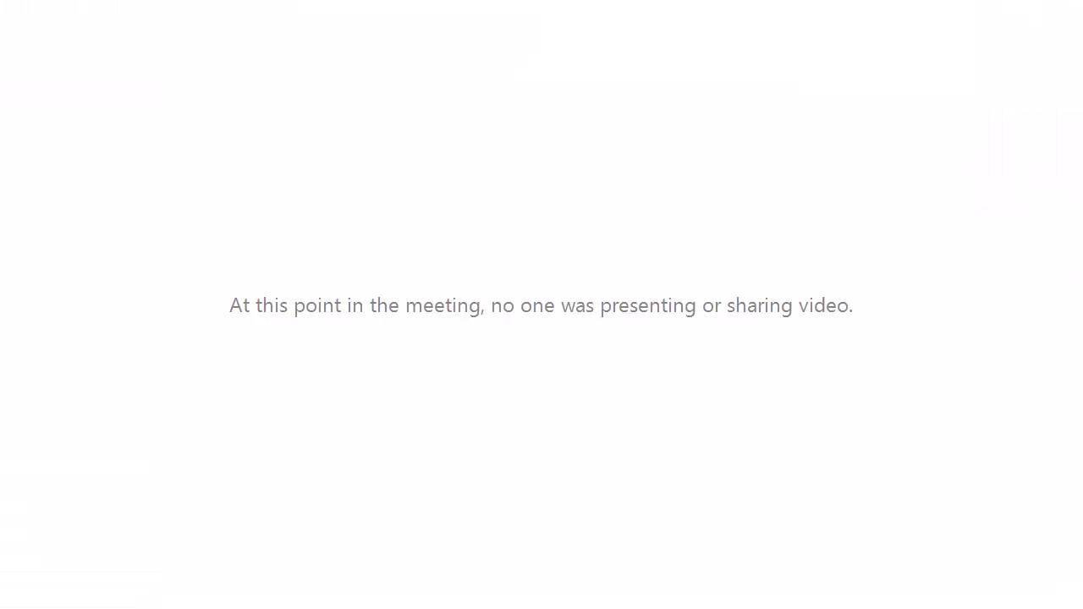
pyautogui.write('Topic')
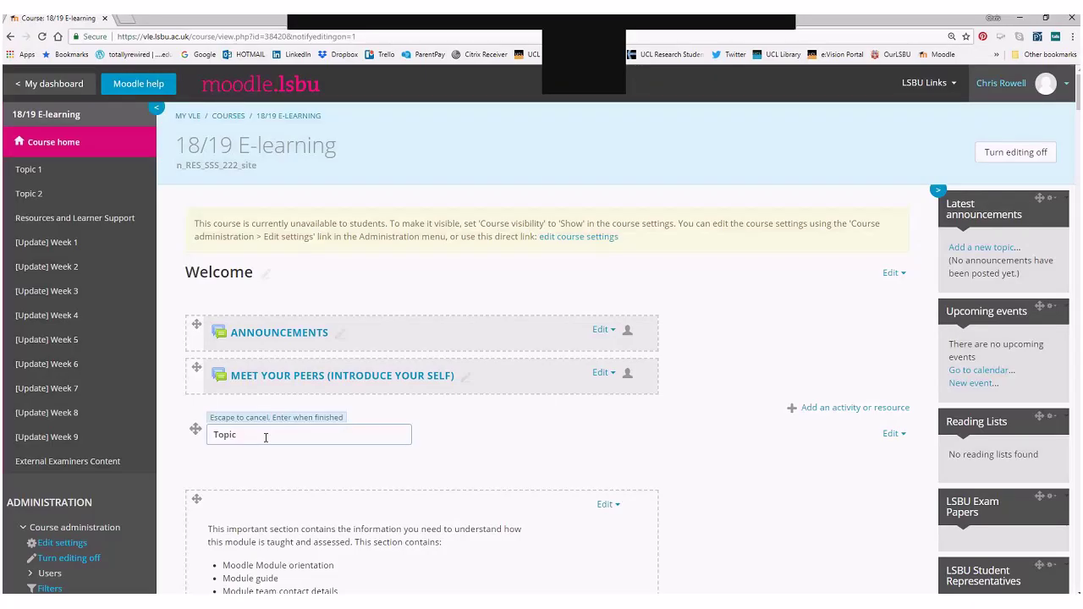
pyautogui.press('BackSpace')
pyautogui.press('BackSpace')
pyautogui.press('BackSpace')
pyautogui.press('BackSpace')
pyautogui.press('BackSpace')
pyautogui.write('Overall guide')
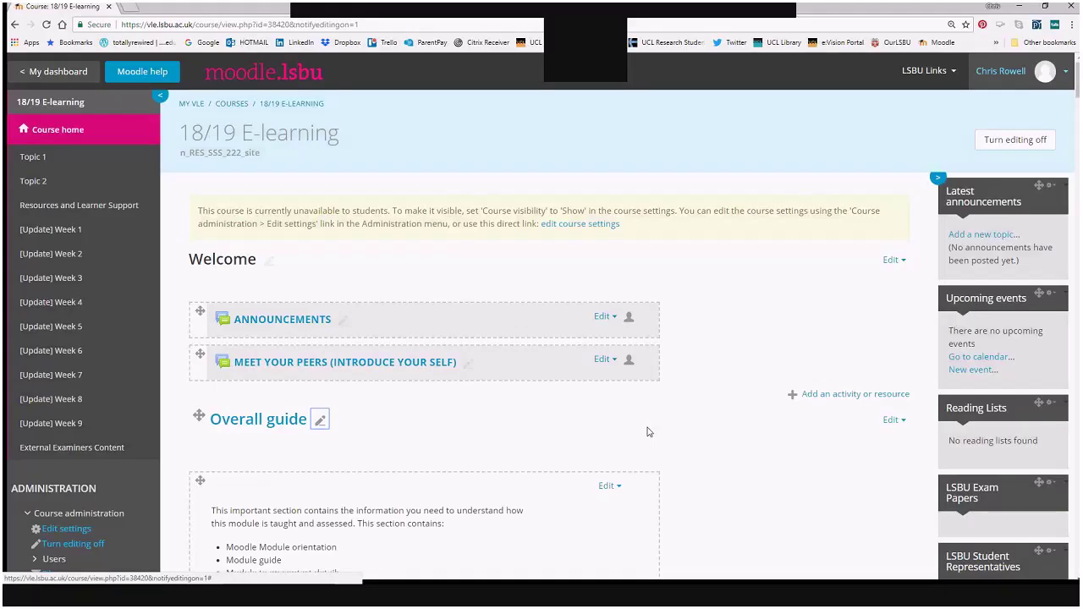
# Rename the Topic 2 section as "Assessment and feedback" and turn course editing off.
pyautogui.scroll(-9, 647, 432)
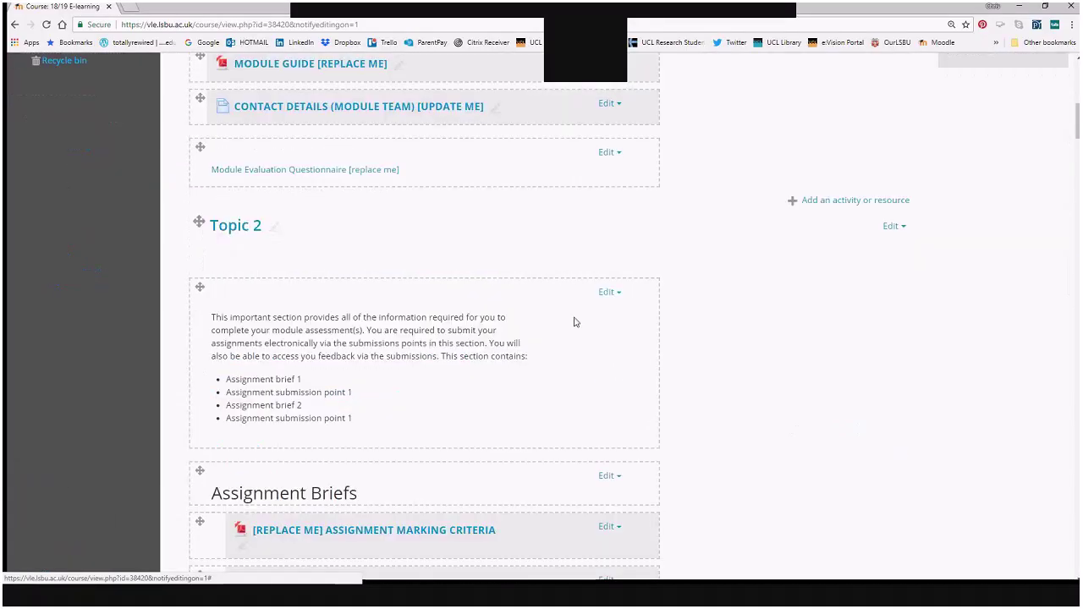
pyautogui.click(274, 232)
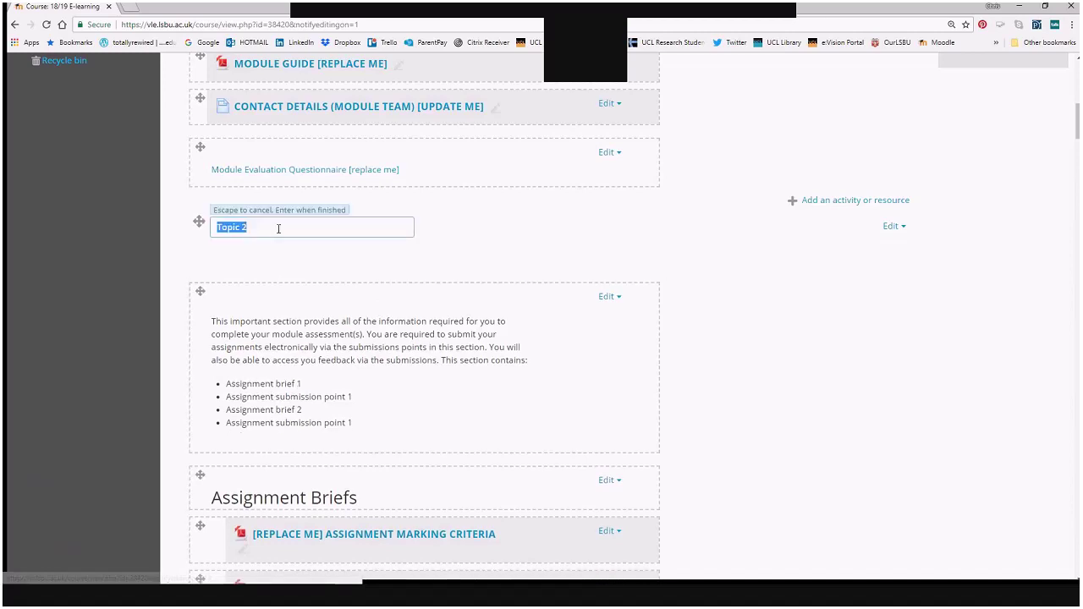
pyautogui.write('Topic')
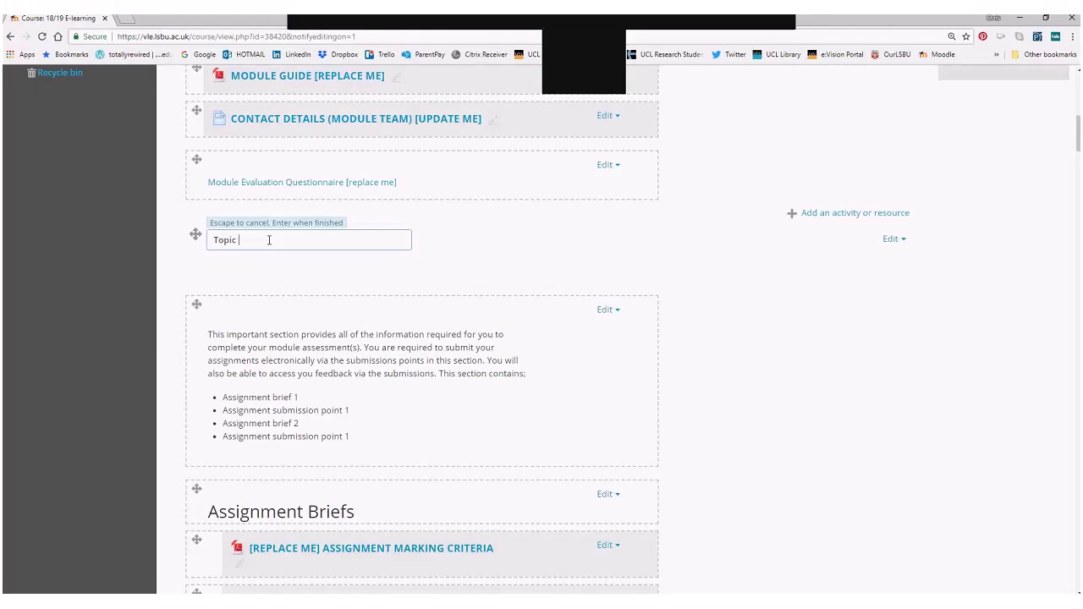
pyautogui.press('BackSpace')
pyautogui.press('BackSpace')
pyautogui.press('BackSpace')
pyautogui.press('BackSpace')
pyautogui.press('BackSpace')
pyautogui.press('BackSpace')
pyautogui.write('Assessment and feedback')
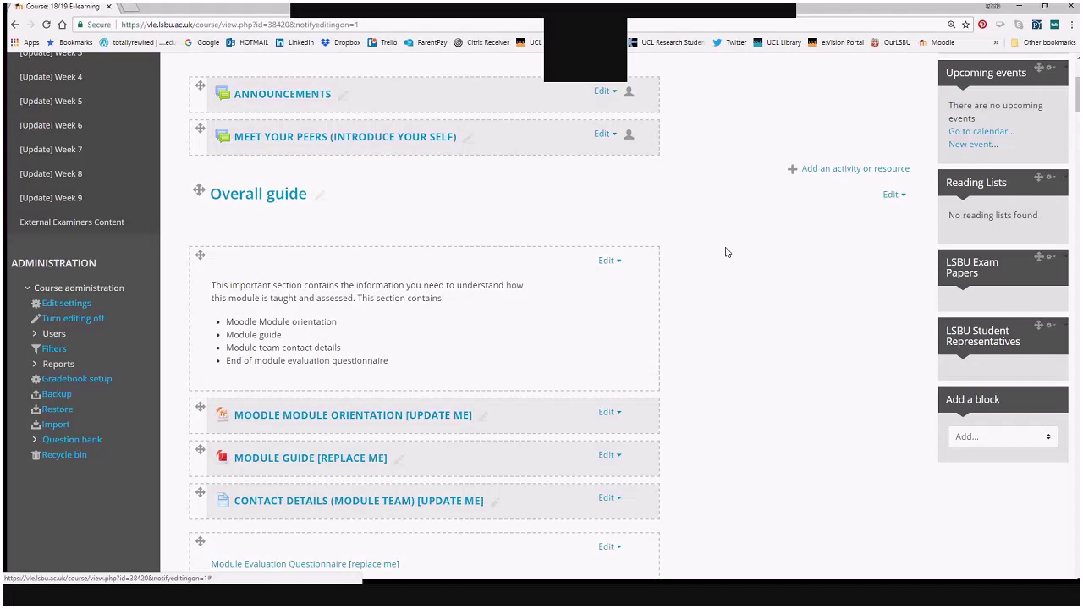
pyautogui.scroll(3, 725, 252)
pyautogui.click(1015, 140)
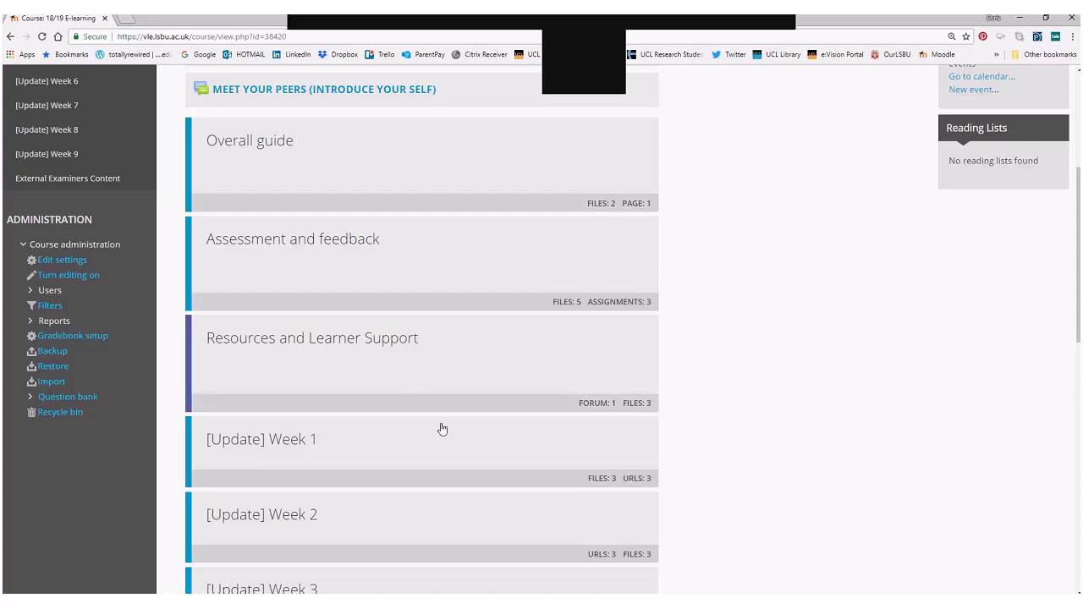
# Look over the course page's sections, from Welcome down to the weekly topics, with editing off.
pyautogui.scroll(-3, 442, 428)
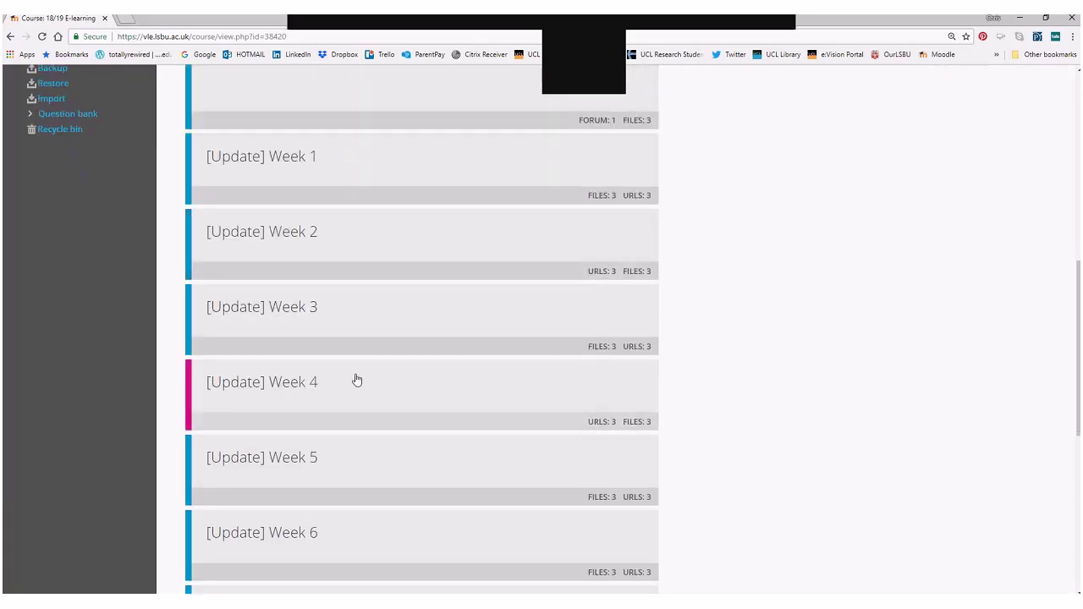
pyautogui.scroll(5, 356, 383)
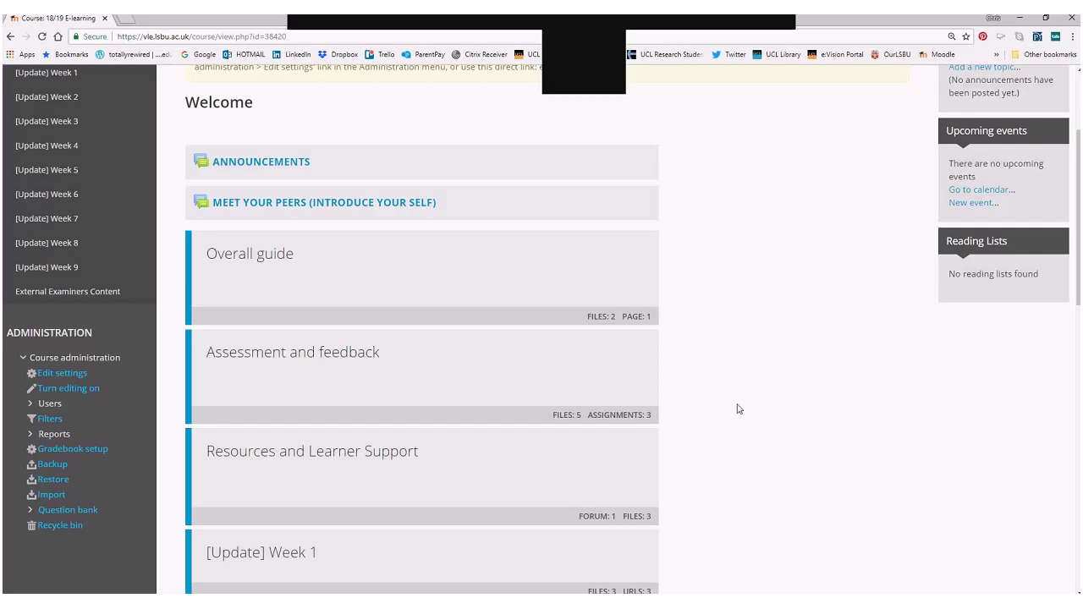
pyautogui.scroll(2, 694, 414)
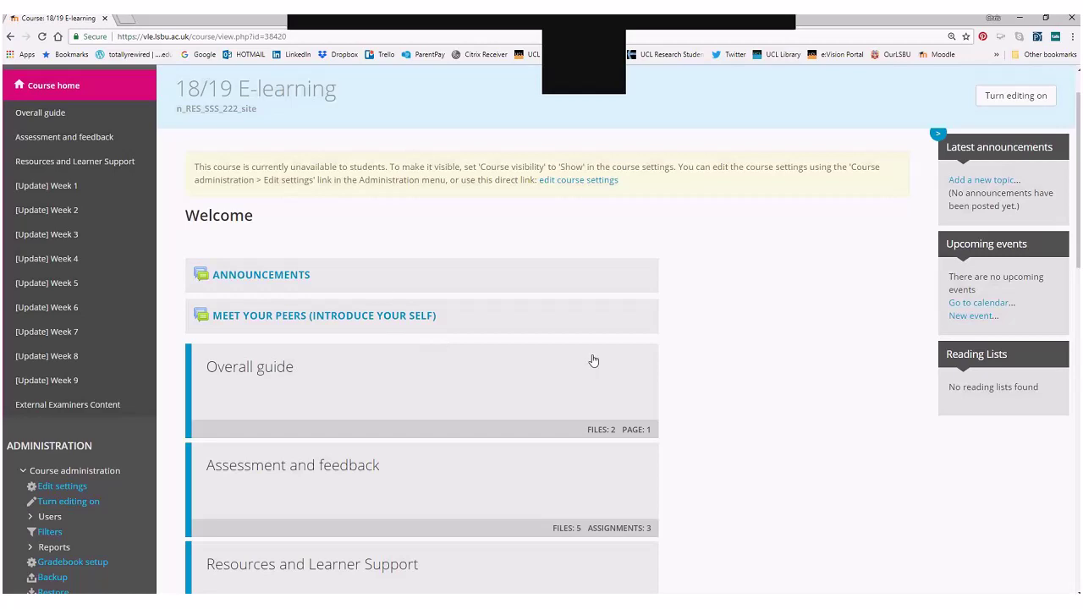
pyautogui.scroll(-2, 592, 382)
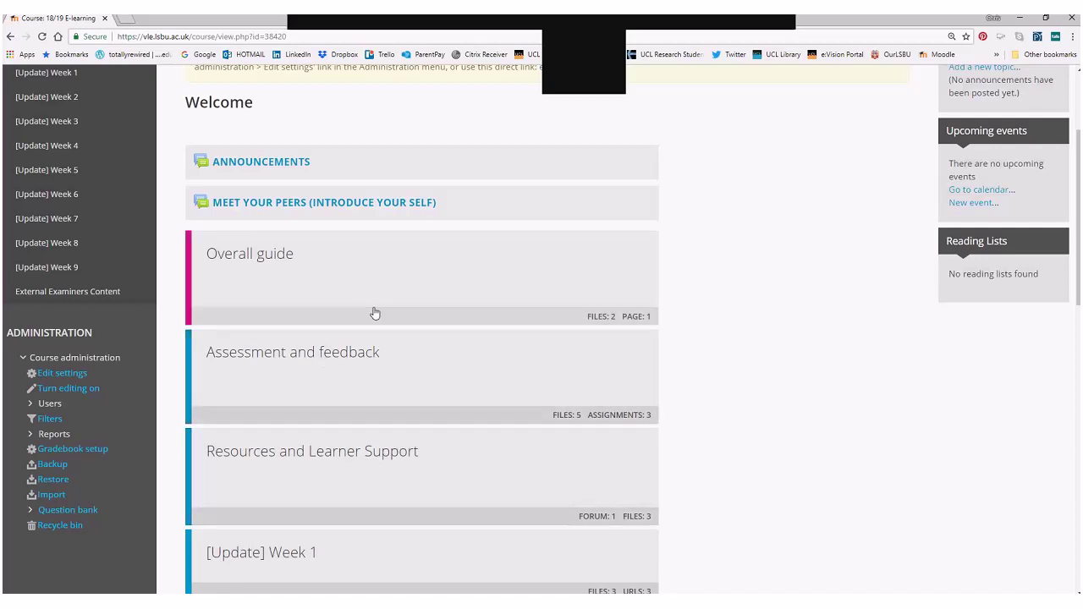
# Review the Overall guide section and its module team contact details page, and return to the course page.
pyautogui.click(273, 260)
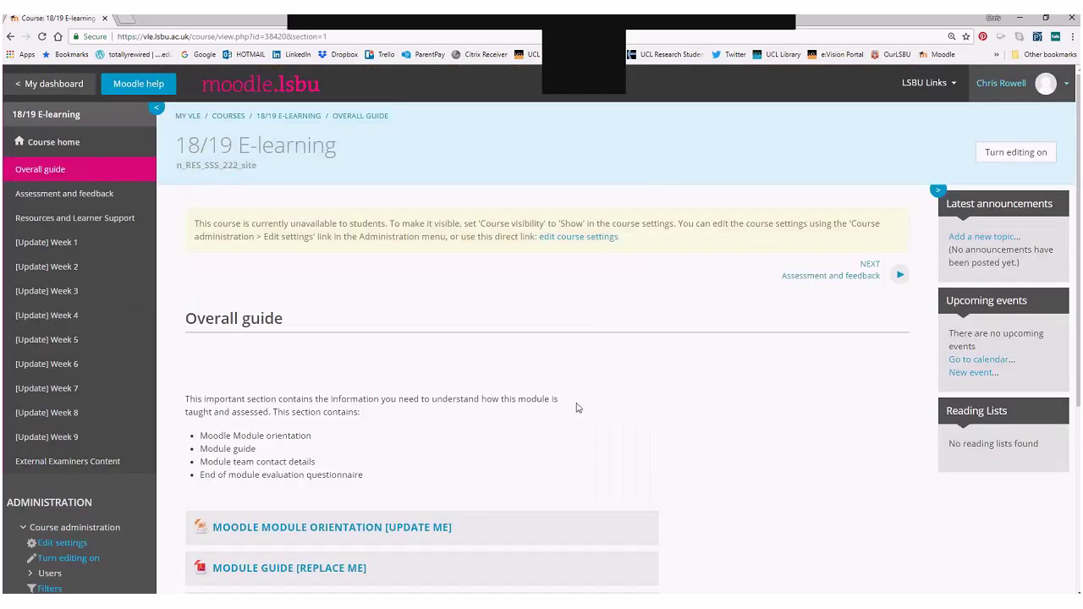
pyautogui.scroll(-2, 594, 399)
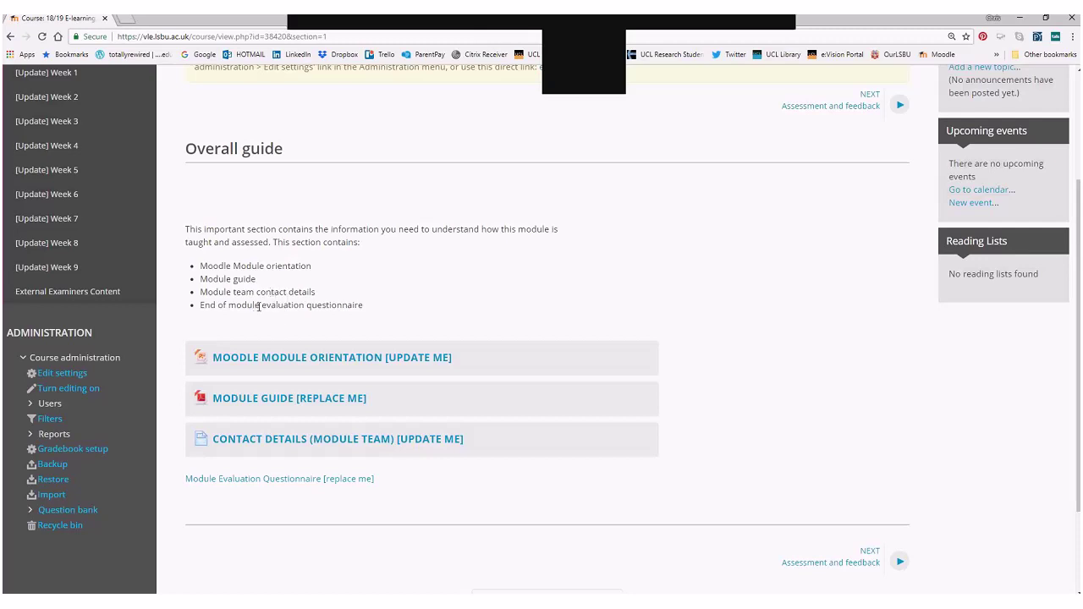
pyautogui.click(295, 439)
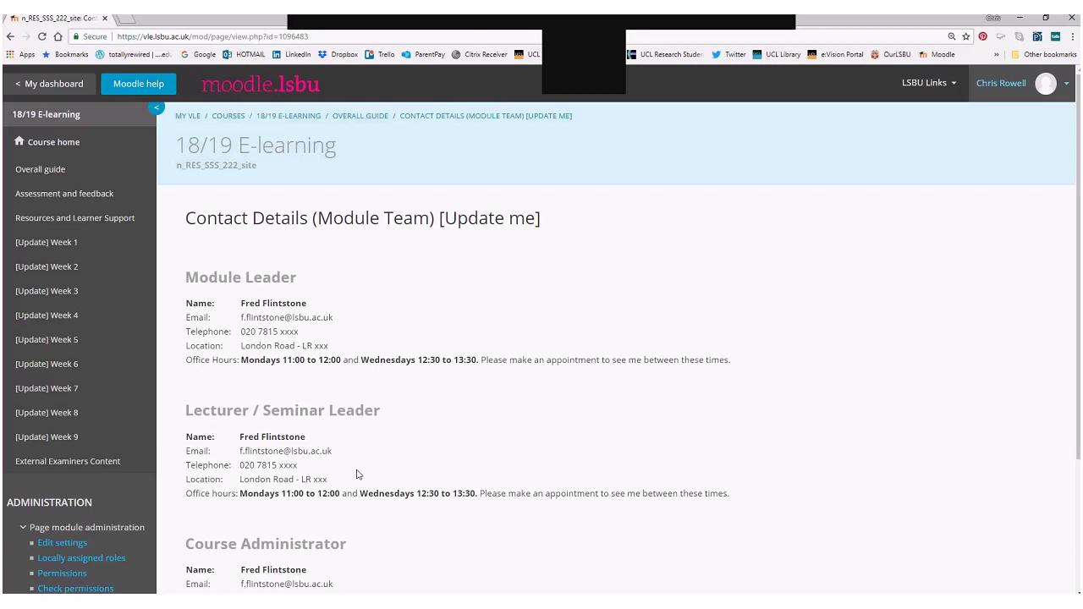
pyautogui.scroll(-1, 379, 497)
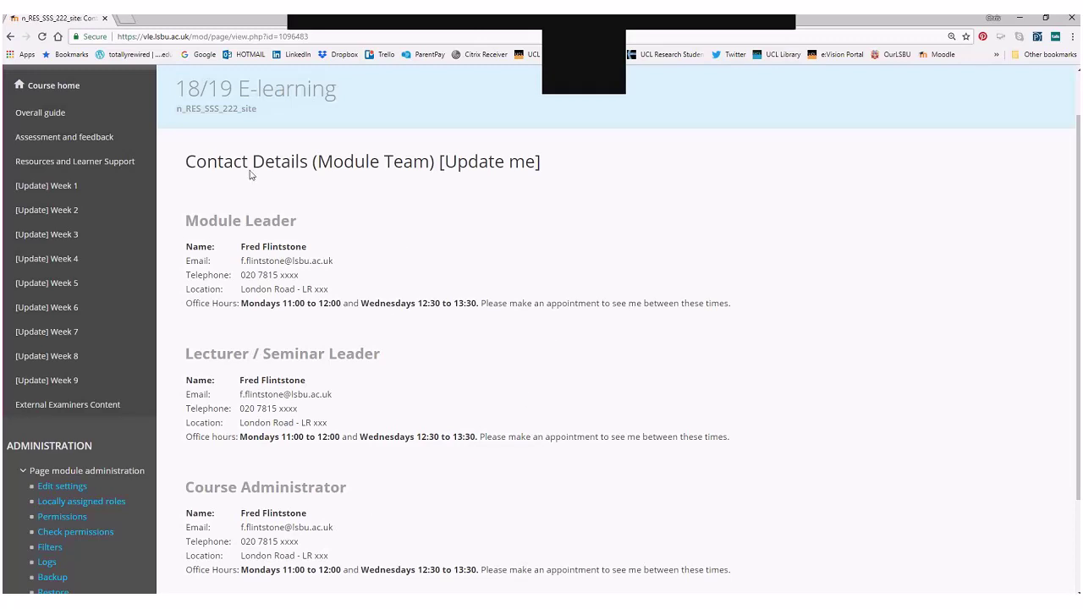
pyautogui.click(11, 36)
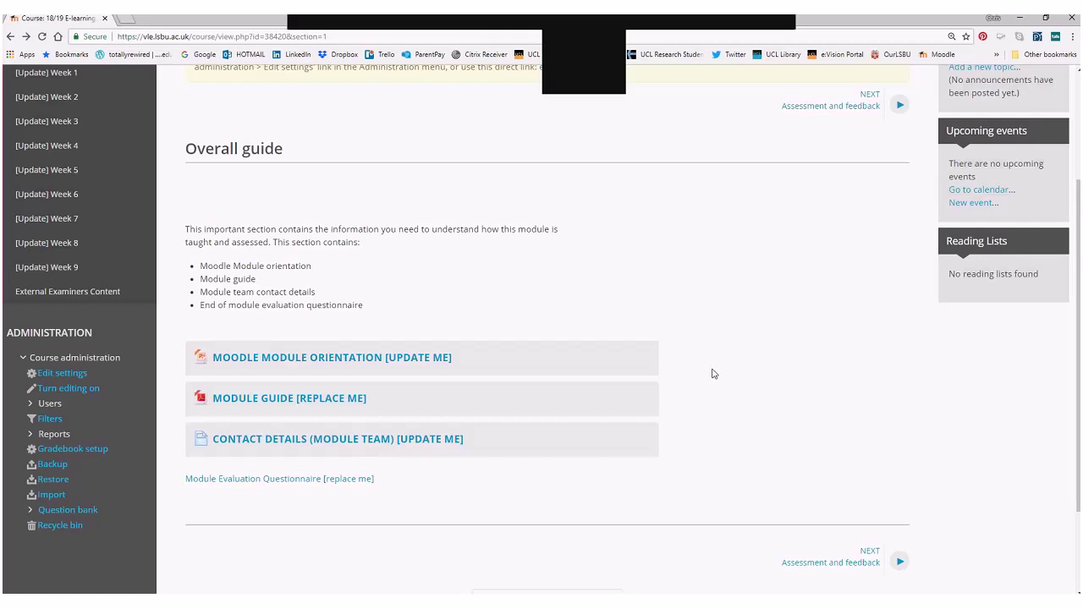
pyautogui.scroll(2, 712, 373)
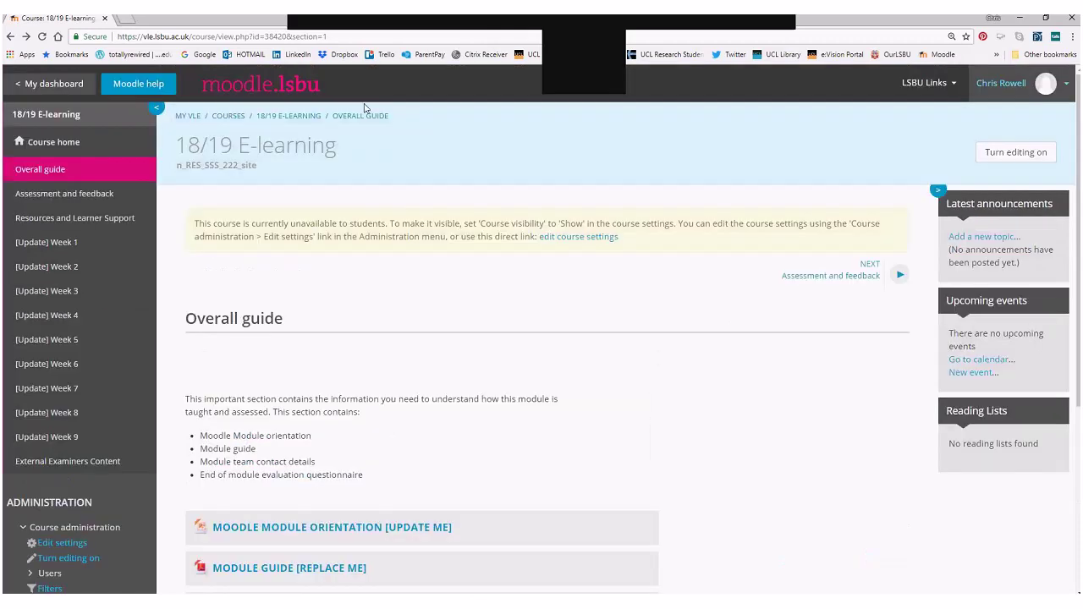
pyautogui.click(9, 39)
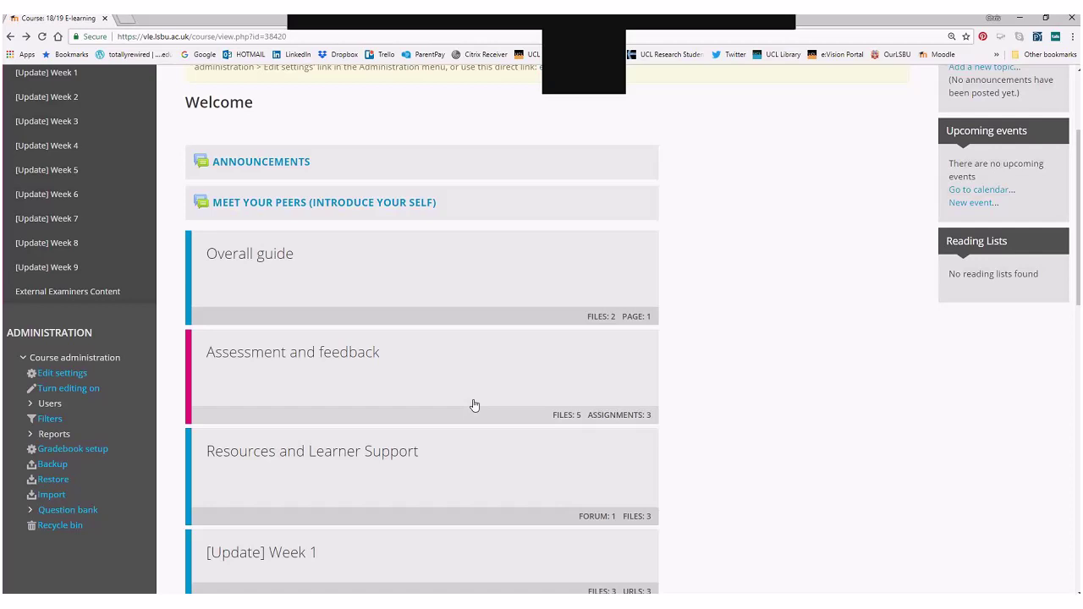
# Review the Assessment and feedback section, from the assignment briefs to the exam information, and return to the course page.
pyautogui.click(262, 353)
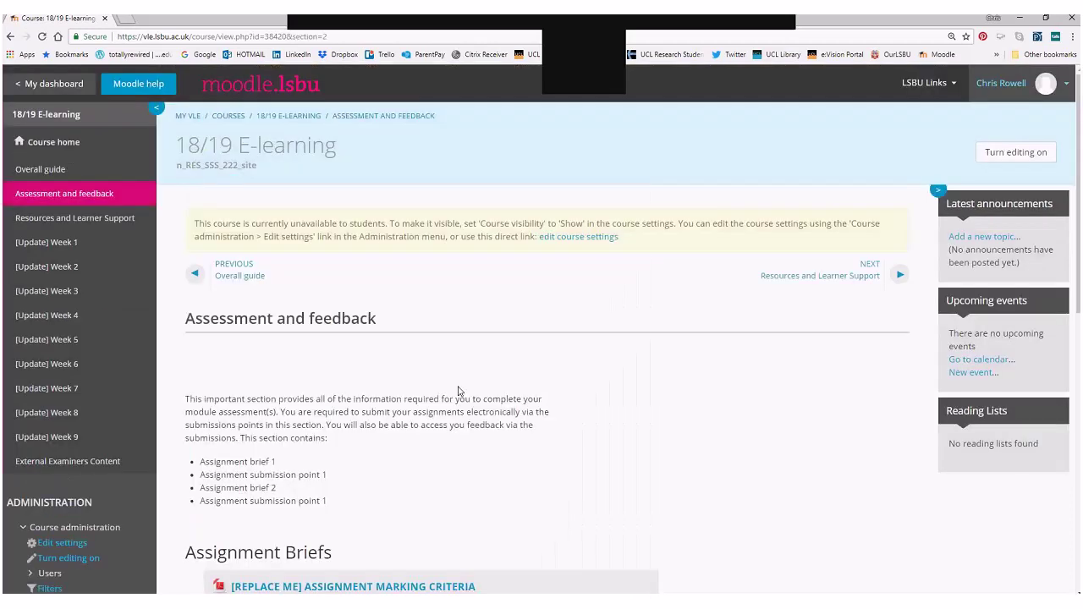
pyautogui.scroll(-2, 519, 472)
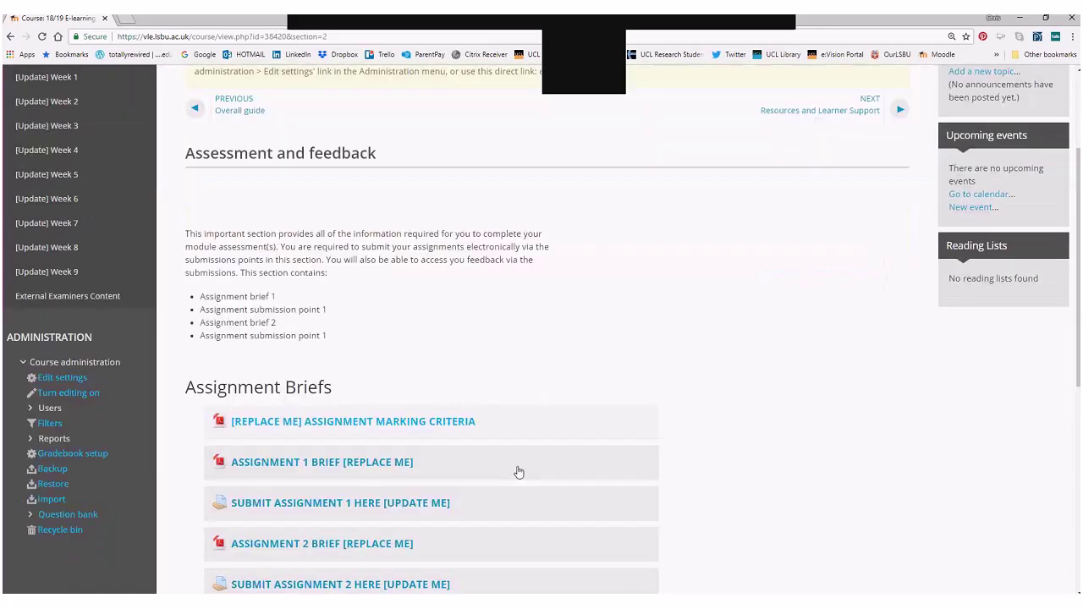
pyautogui.scroll(1, 512, 349)
pyautogui.scroll(-2, 513, 351)
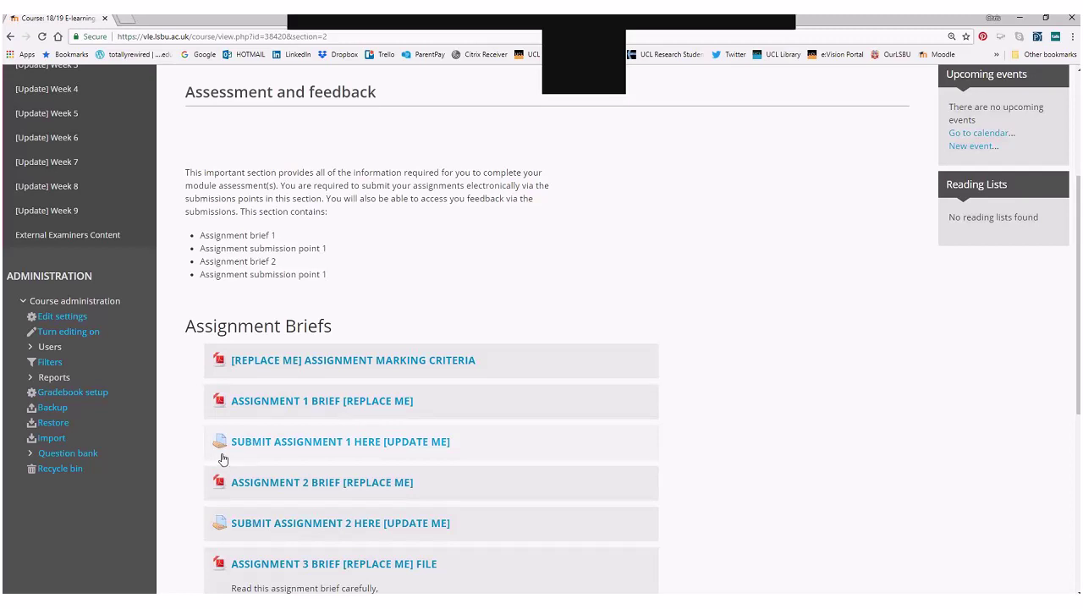
pyautogui.scroll(-1, 783, 460)
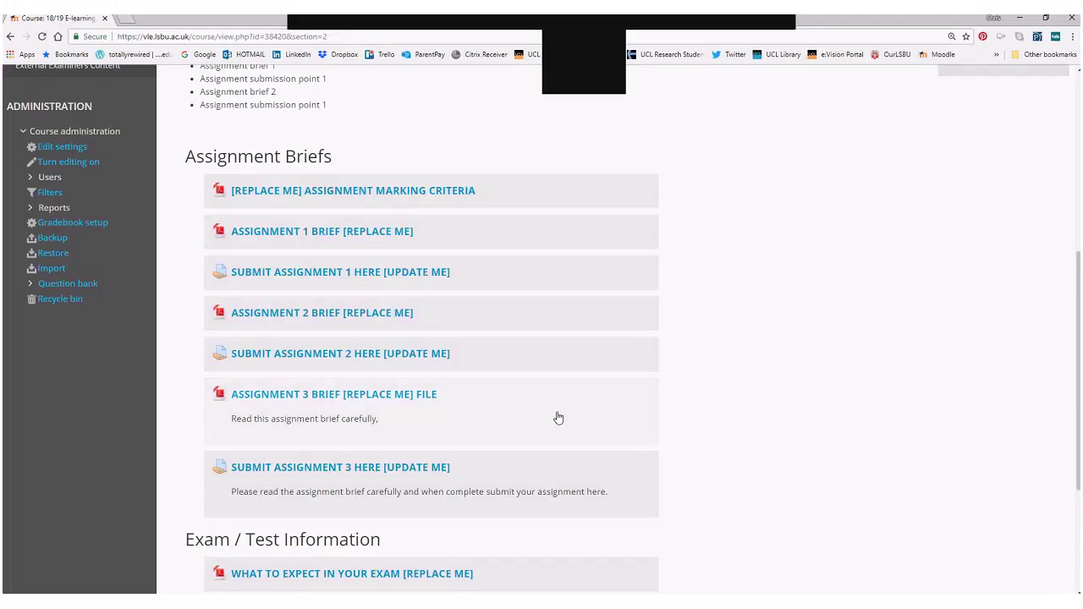
pyautogui.scroll(-3, 558, 418)
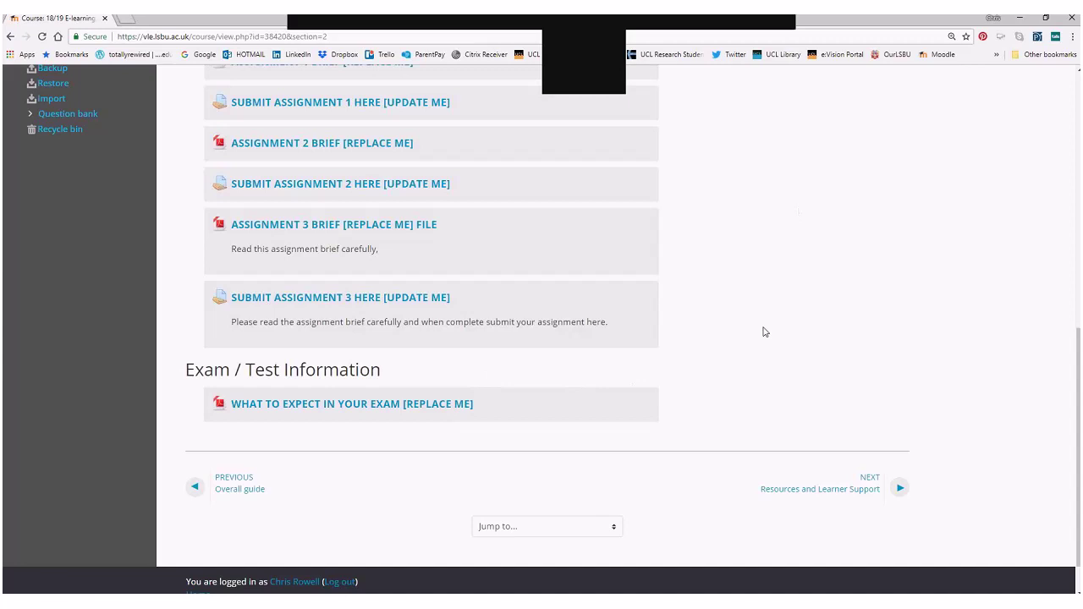
pyautogui.scroll(7, 753, 334)
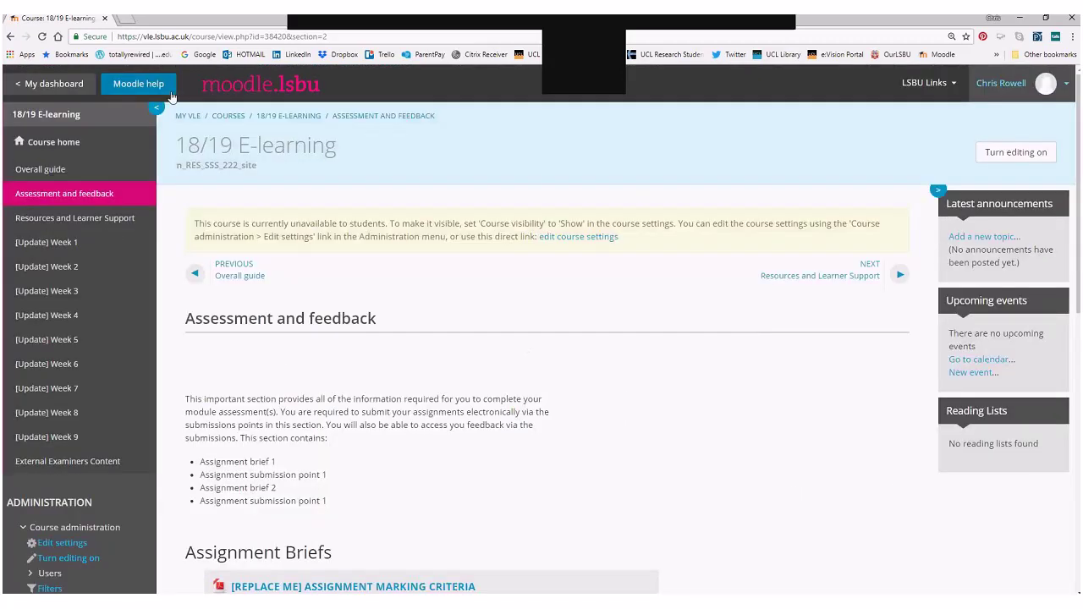
pyautogui.click(10, 37)
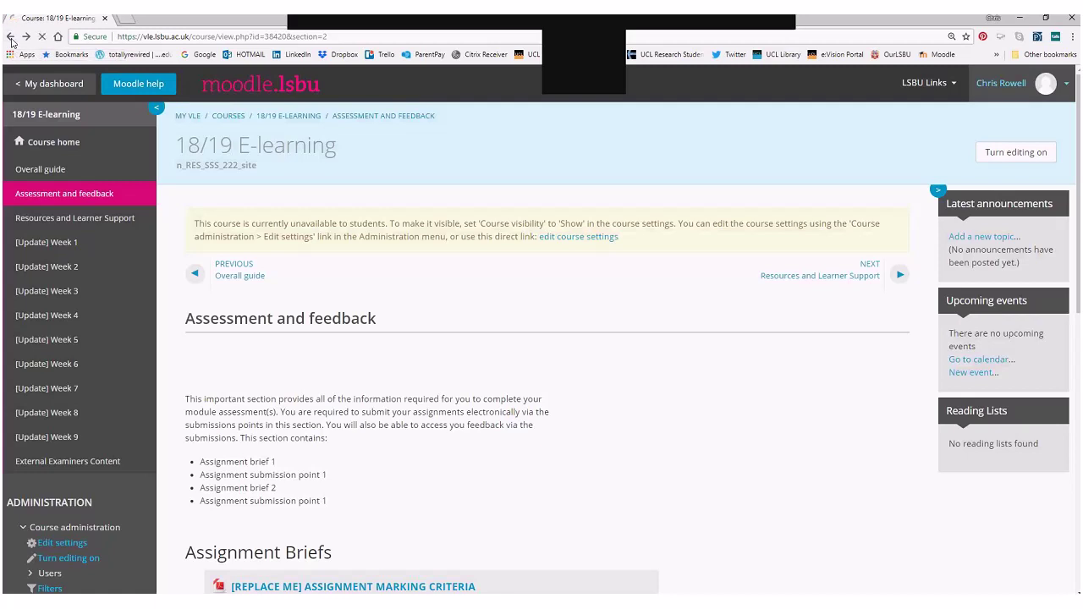
# Review the items in the Resources and Learner Support section and return to the course page.
pyautogui.scroll(-3, 440, 375)
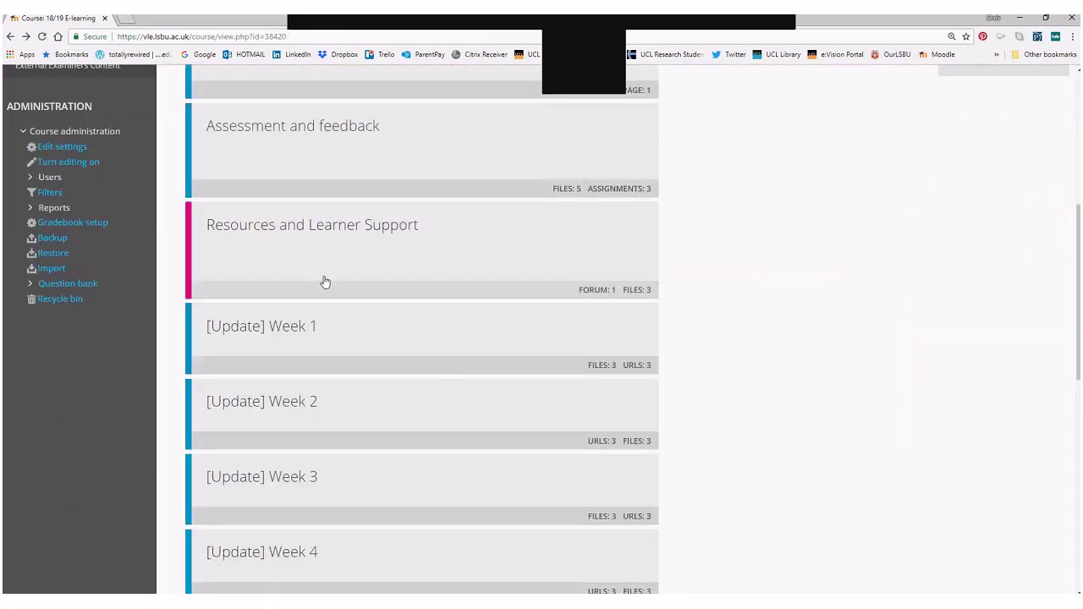
pyautogui.click(327, 230)
pyautogui.scroll(-2, 706, 387)
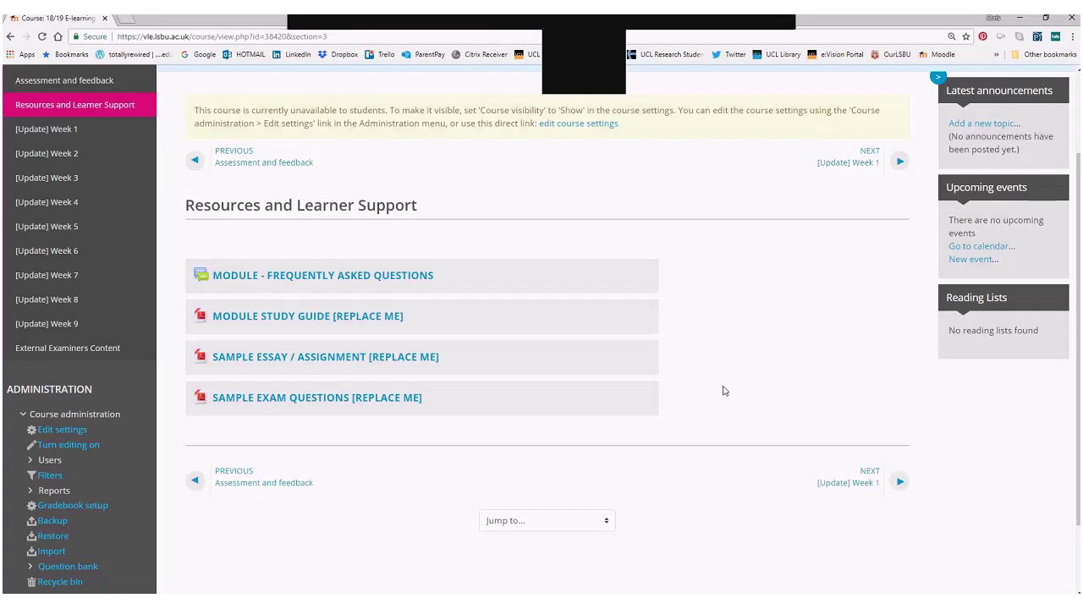
pyautogui.scroll(2, 725, 391)
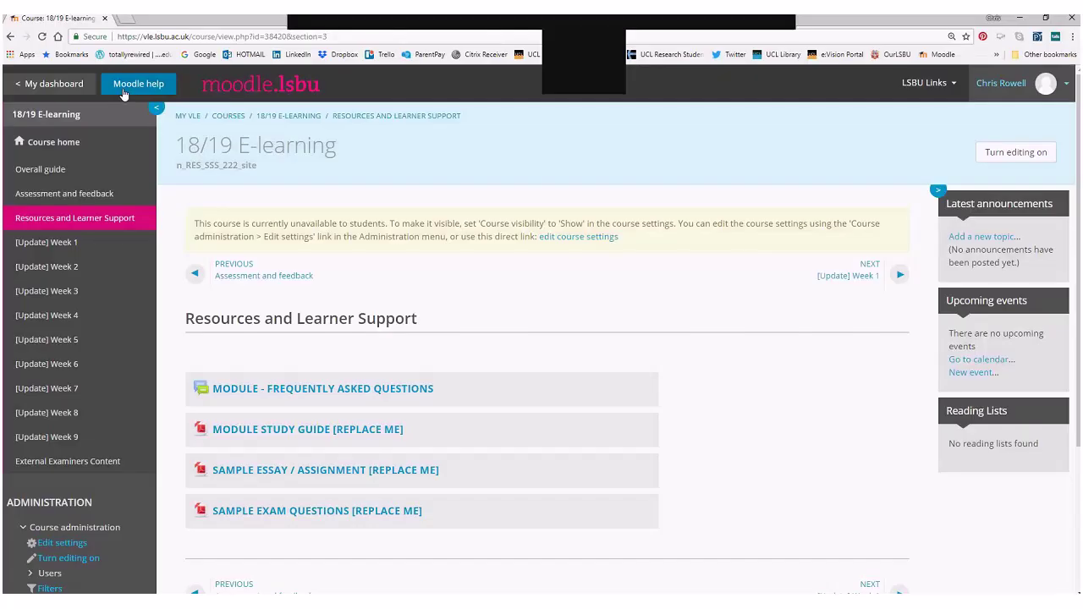
pyautogui.click(11, 39)
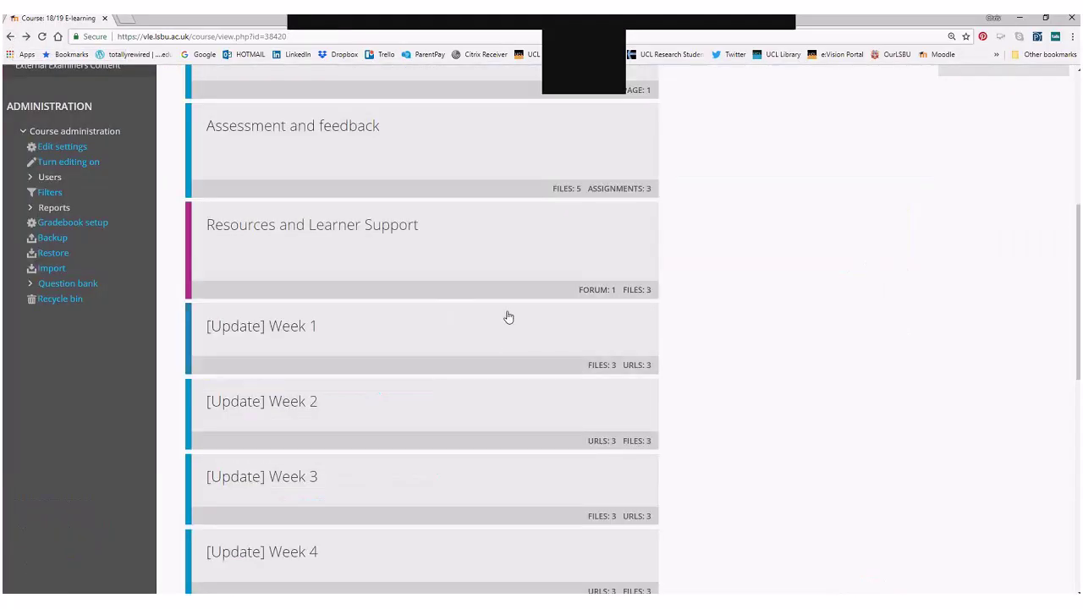
# Look over the weekly topic sections on the course page, from Week 1 to Week 9.
pyautogui.scroll(3, 521, 314)
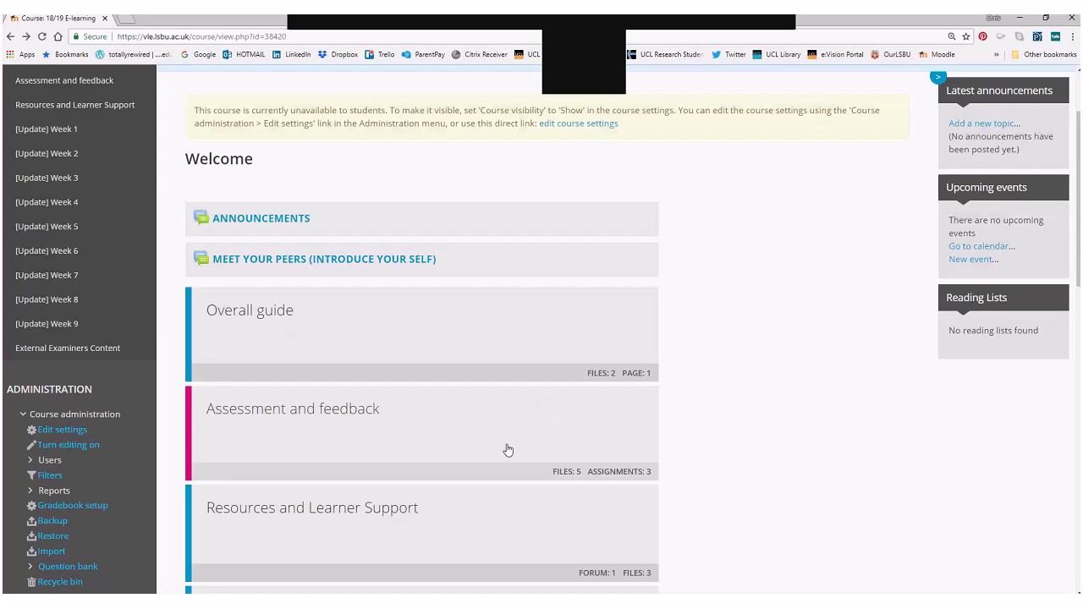
pyautogui.scroll(-1, 507, 450)
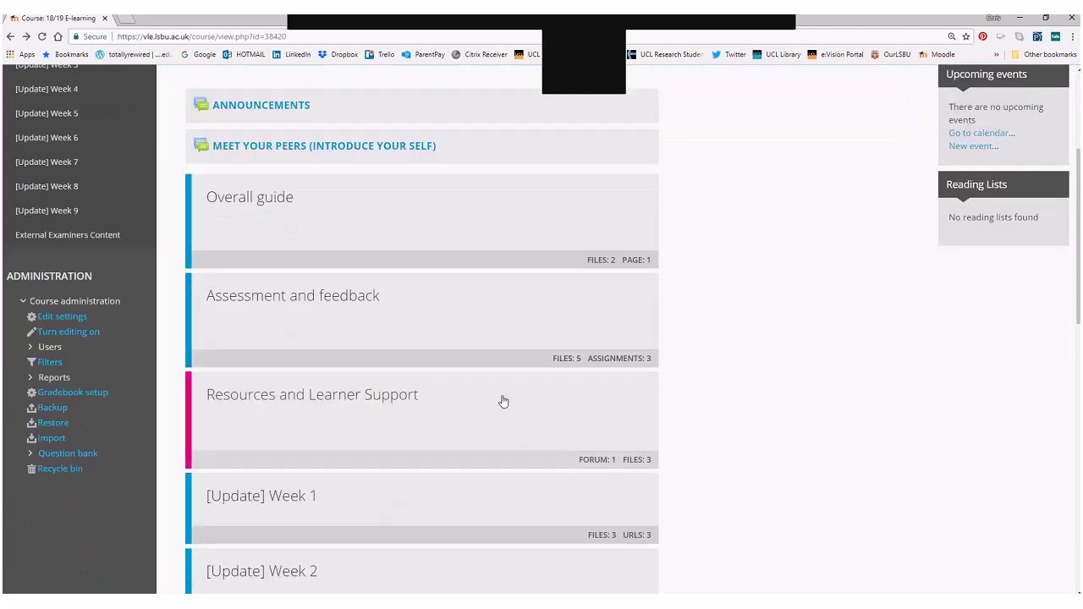
pyautogui.scroll(-3, 503, 401)
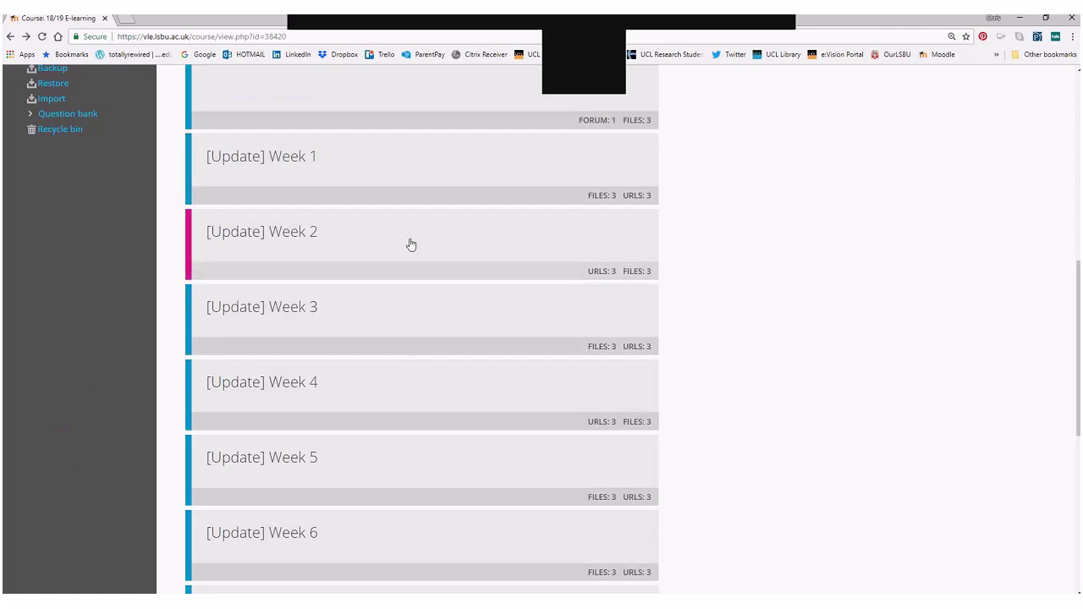
pyautogui.scroll(-3, 410, 429)
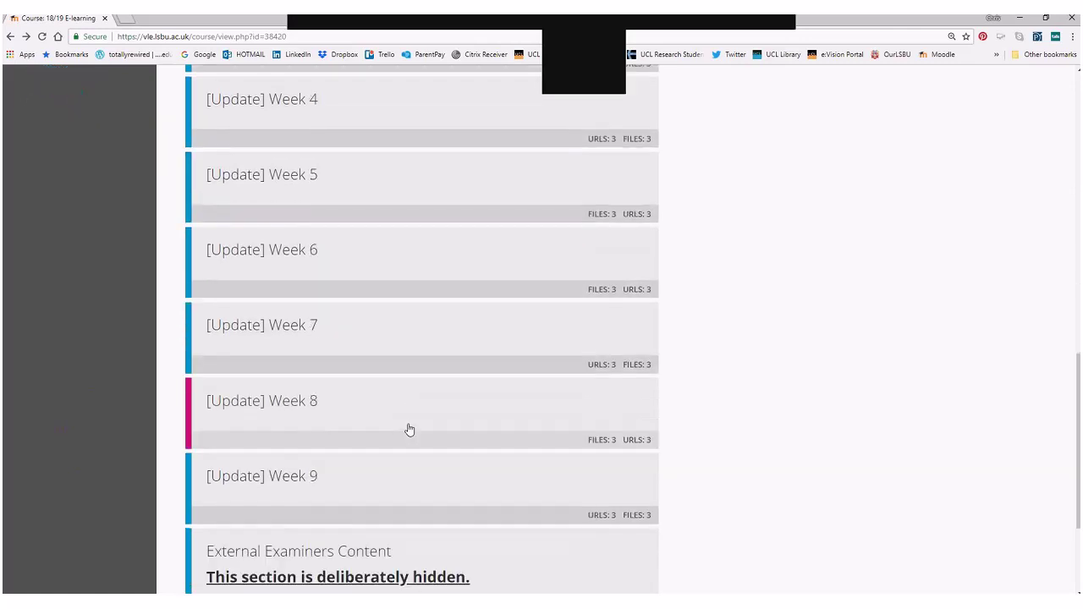
pyautogui.scroll(1, 410, 429)
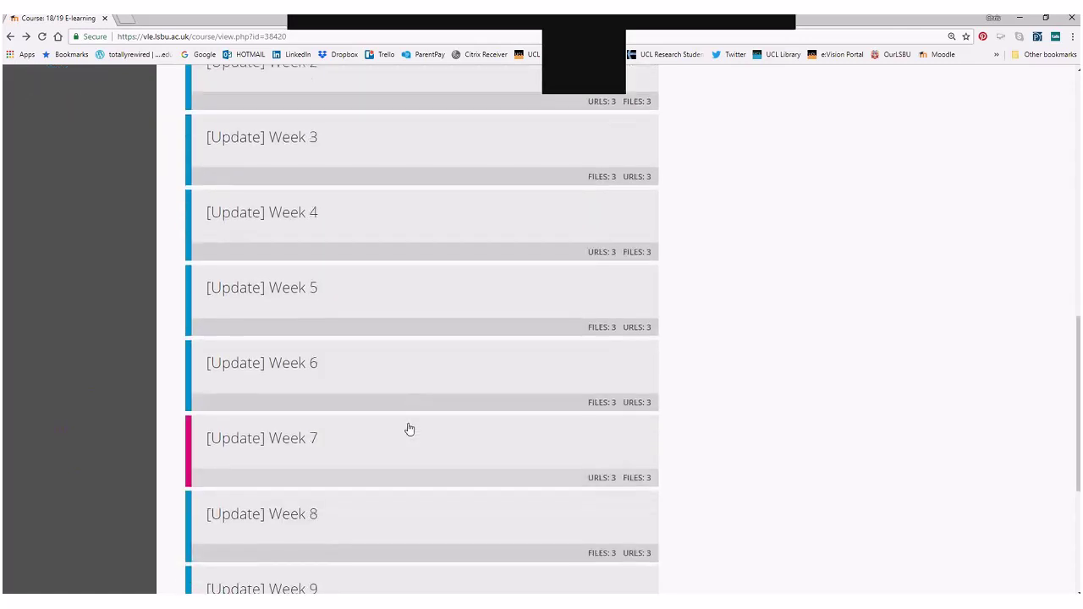
pyautogui.scroll(3, 409, 429)
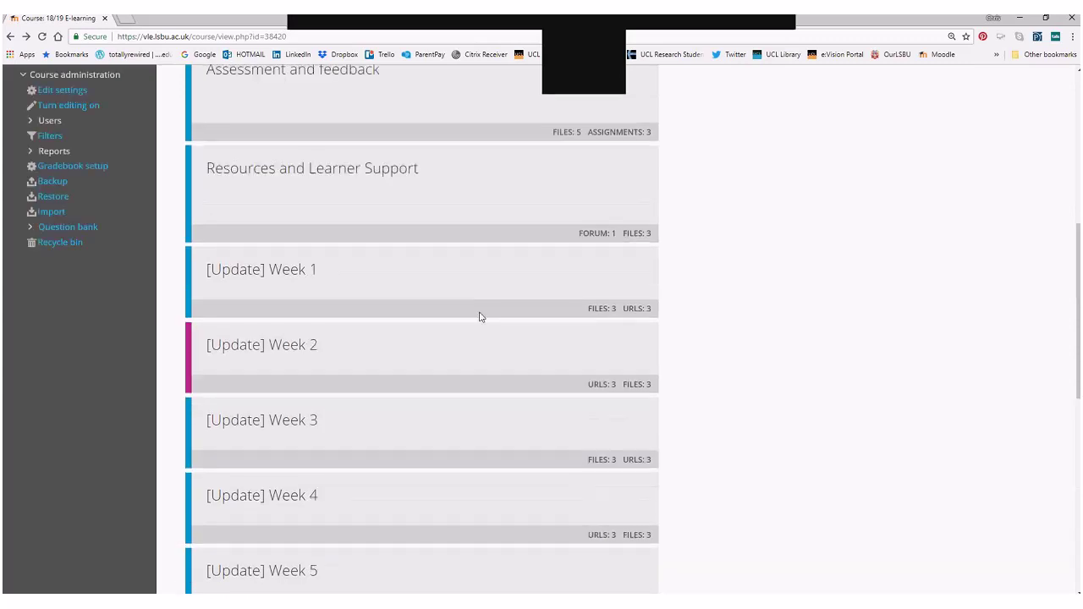
# Review the [Update] Week 1 section, from its editing tip to the Further Study items, and return to the course page.
pyautogui.click(247, 277)
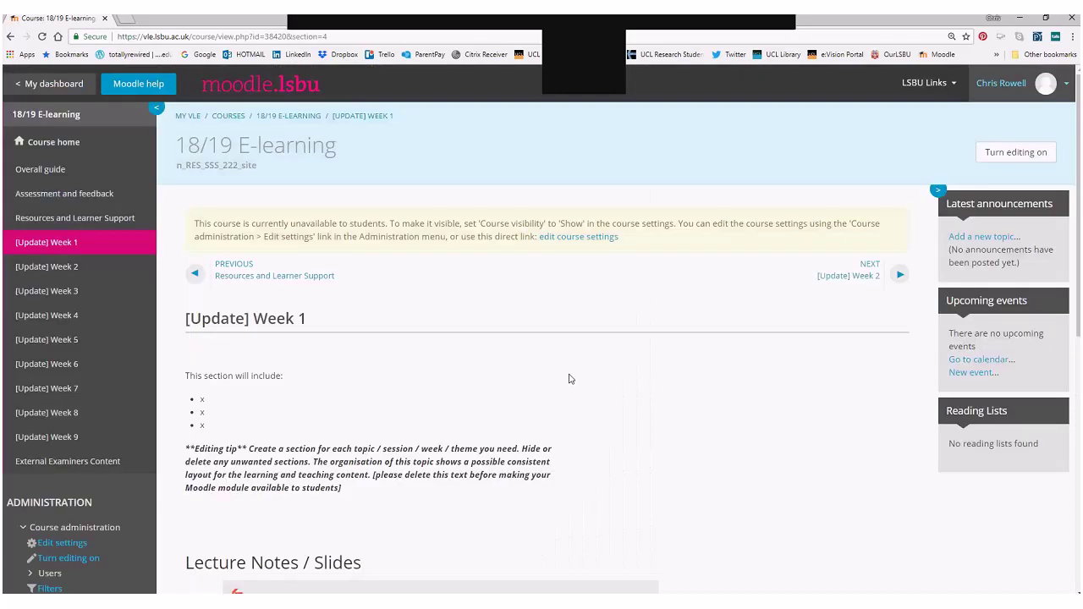
pyautogui.scroll(-3, 511, 404)
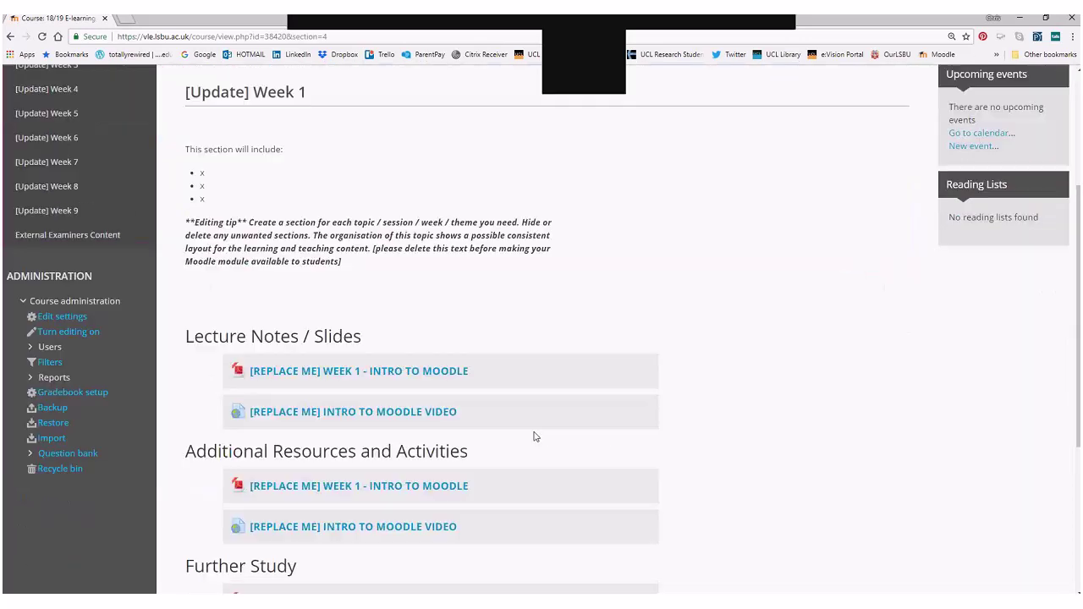
pyautogui.scroll(-3, 533, 437)
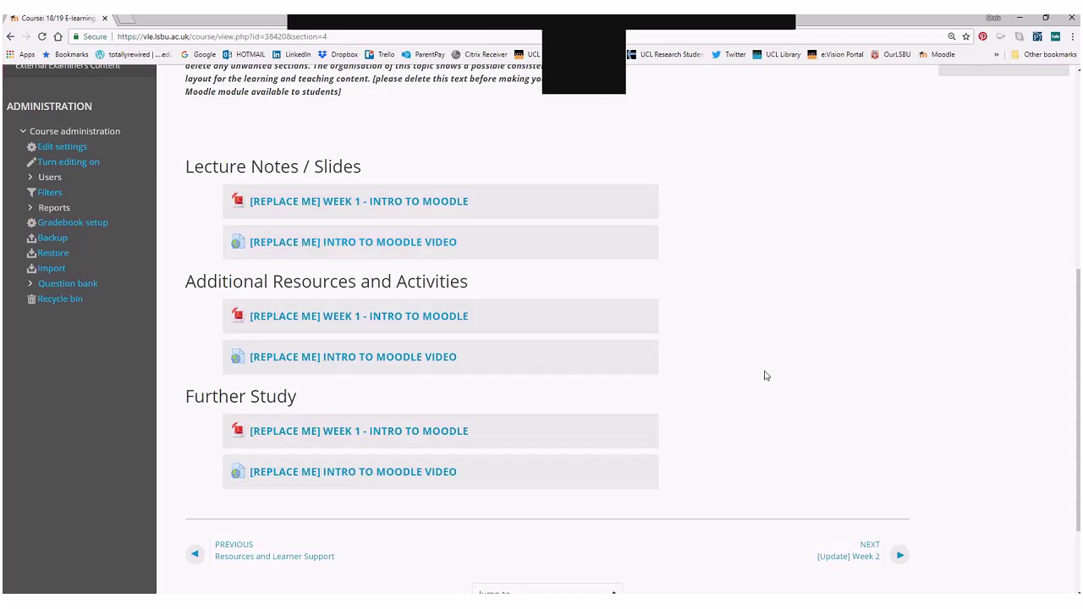
pyautogui.scroll(2, 766, 375)
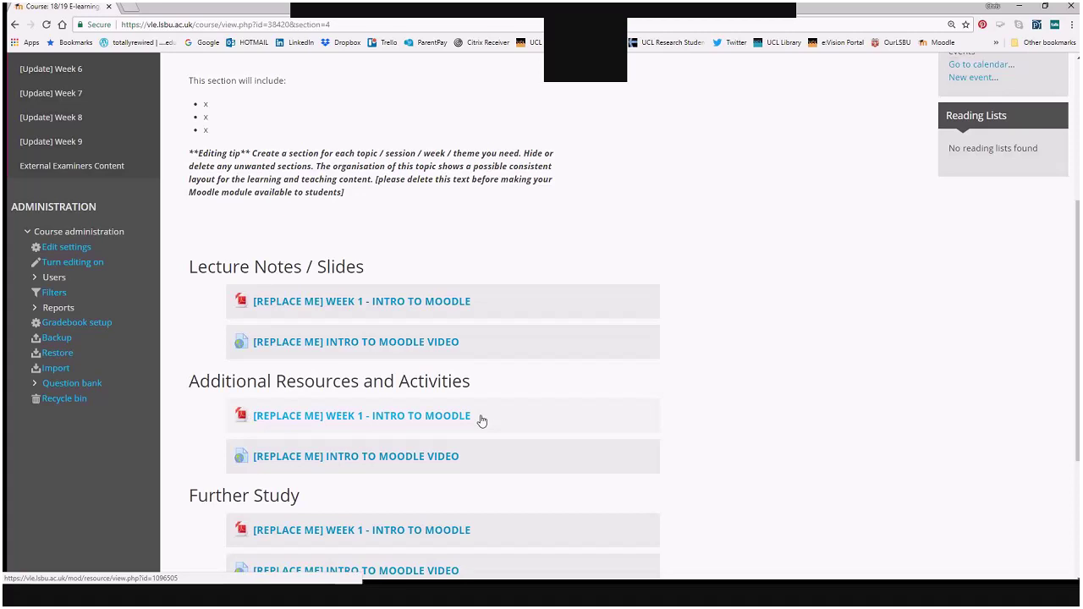
pyautogui.scroll(-2, 374, 360)
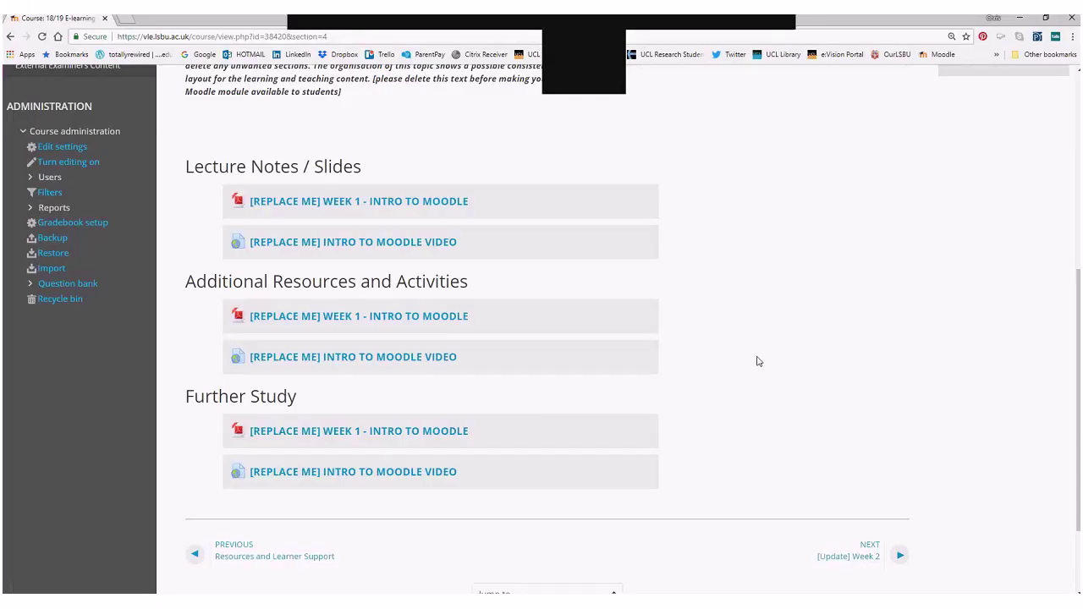
pyautogui.scroll(-1, 764, 366)
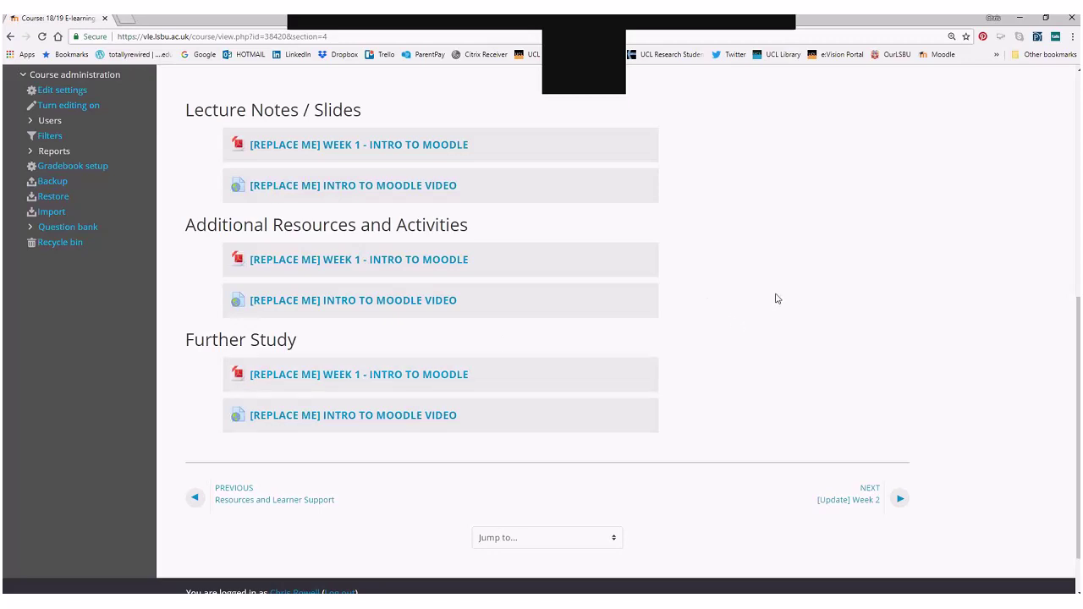
pyautogui.scroll(2, 757, 321)
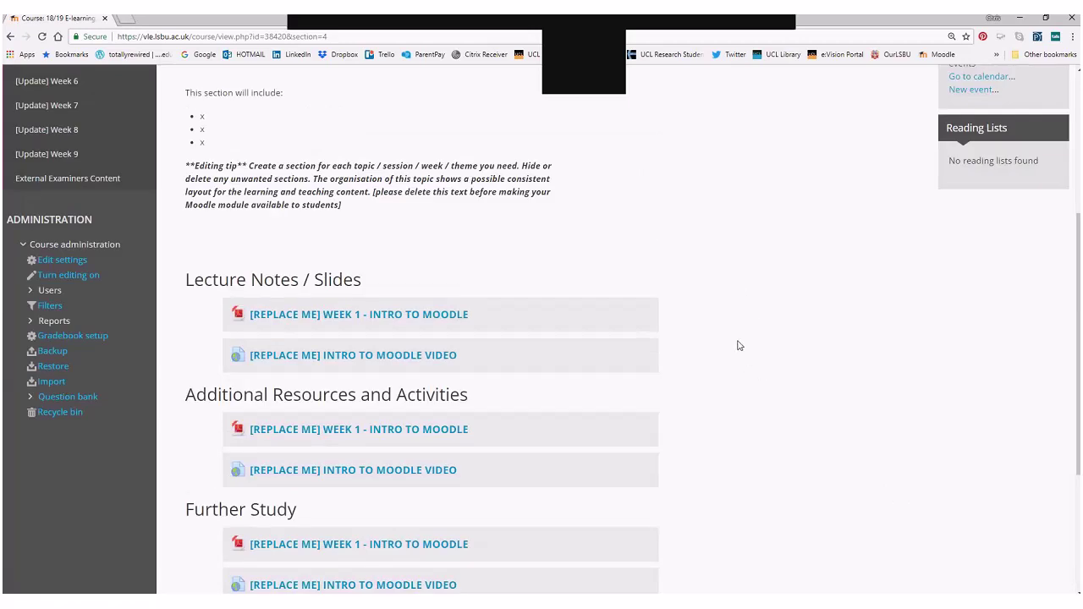
pyautogui.scroll(3, 740, 355)
pyautogui.scroll(1, 736, 347)
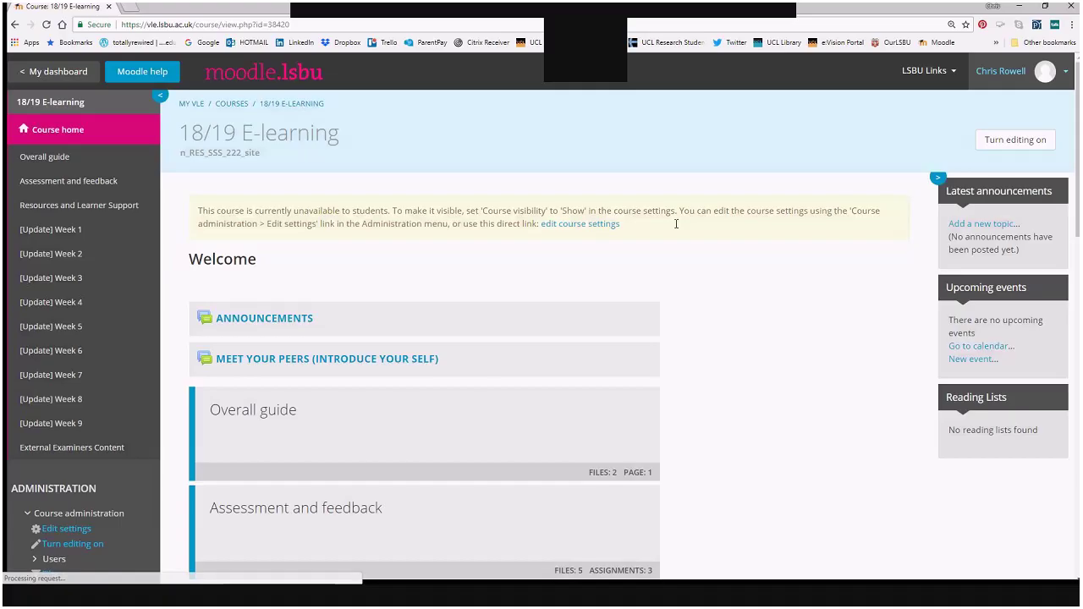
# Look over the course page down to the External Examiners Content section and back up.
pyautogui.scroll(-10, 505, 437)
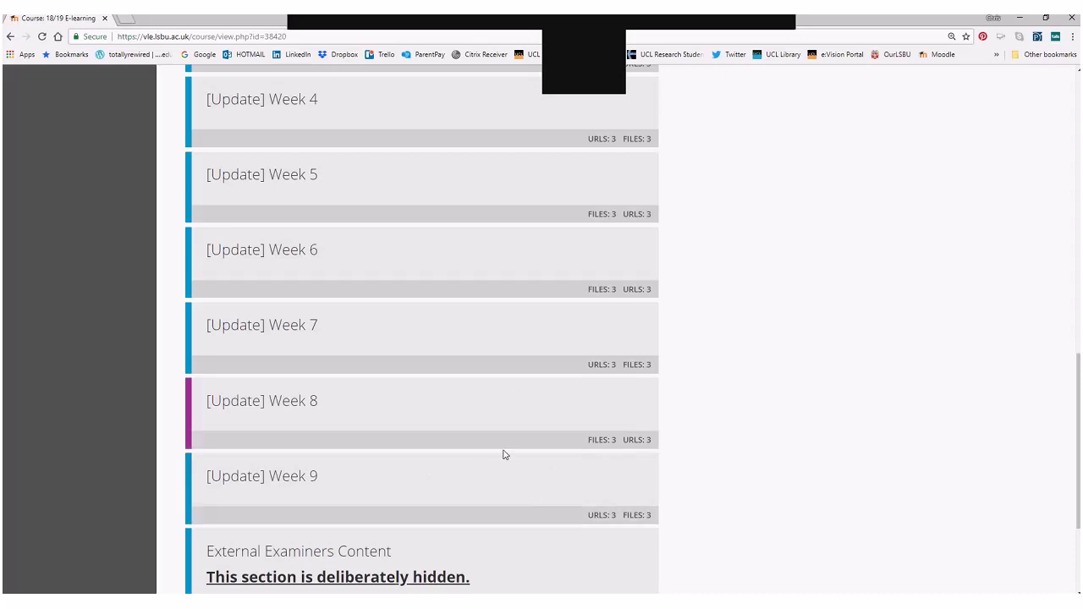
pyautogui.scroll(3, 503, 455)
pyautogui.scroll(5, 505, 460)
pyautogui.scroll(-4, 504, 460)
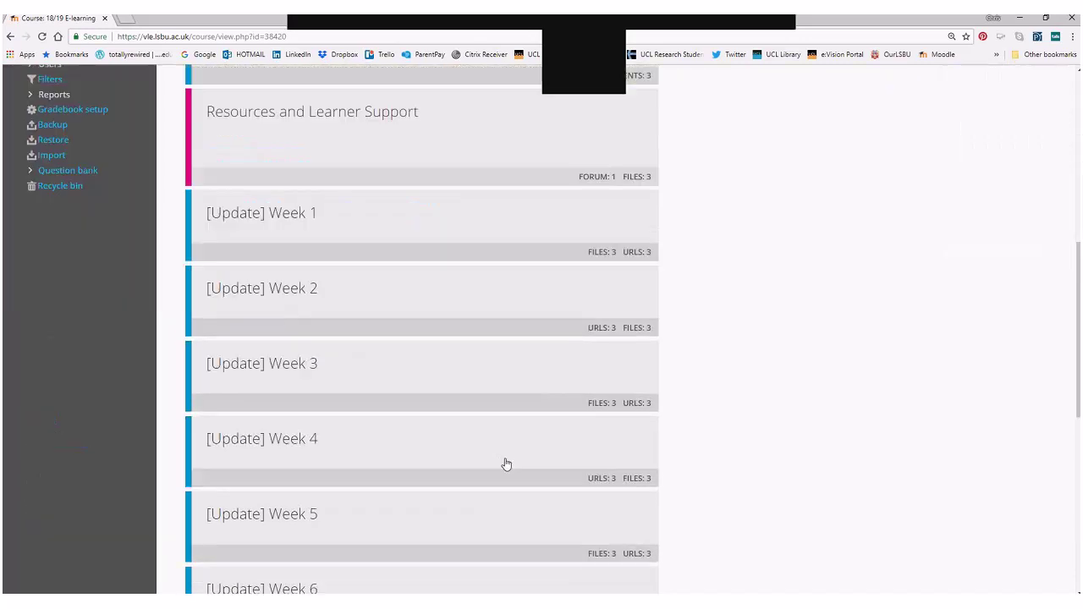
pyautogui.scroll(6, 558, 423)
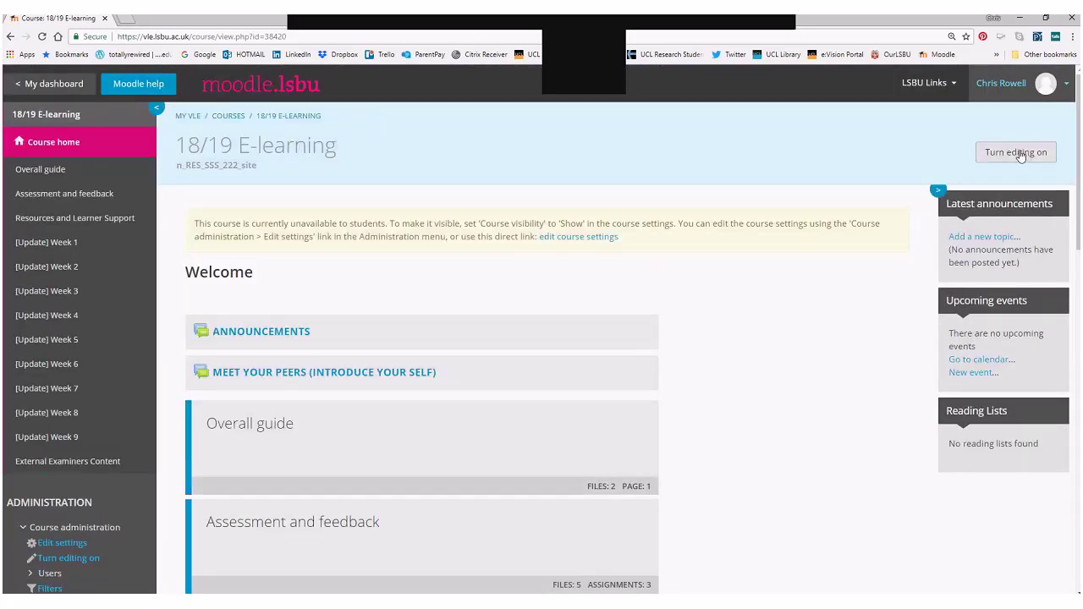
# Inspect the External Examiners Content section and its edit options in editing mode, and turn editing off.
pyautogui.click(1021, 155)
pyautogui.scroll(-15, 725, 382)
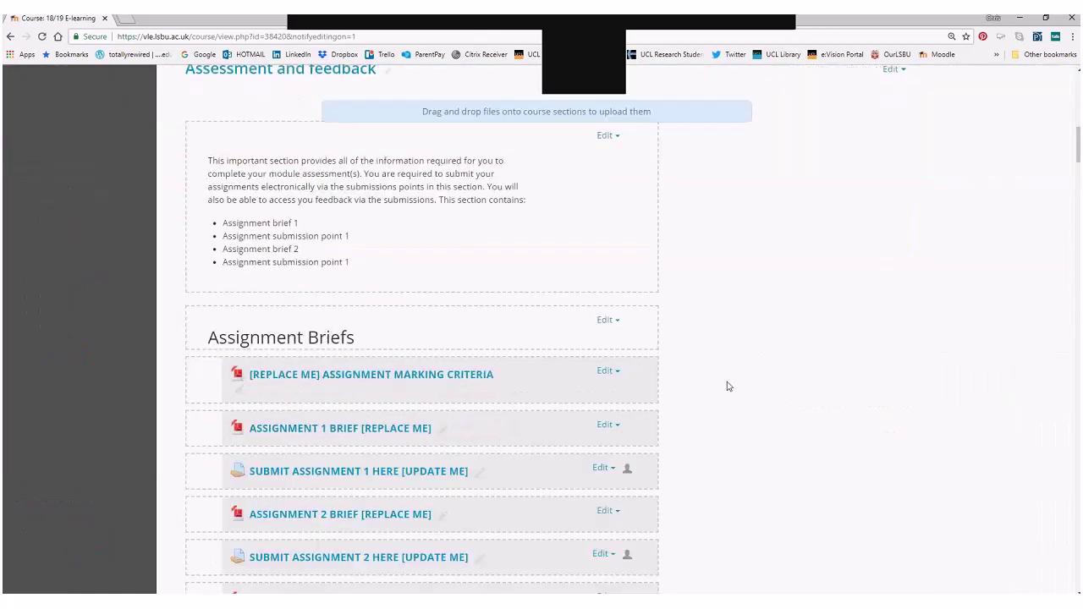
pyautogui.scroll(-20, 726, 386)
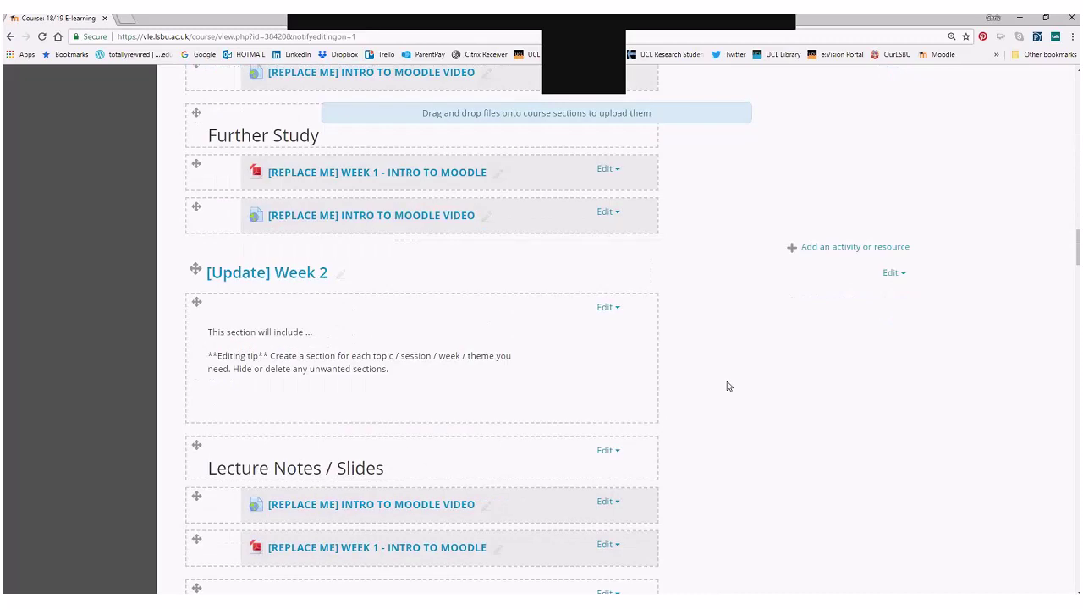
pyautogui.scroll(-12, 727, 385)
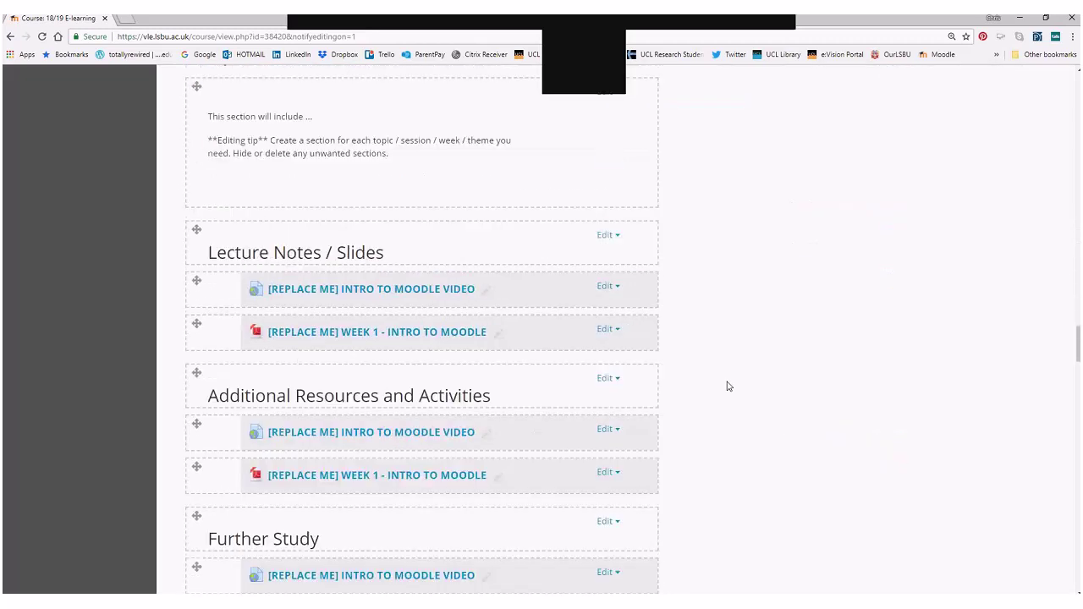
pyautogui.scroll(-20, 726, 386)
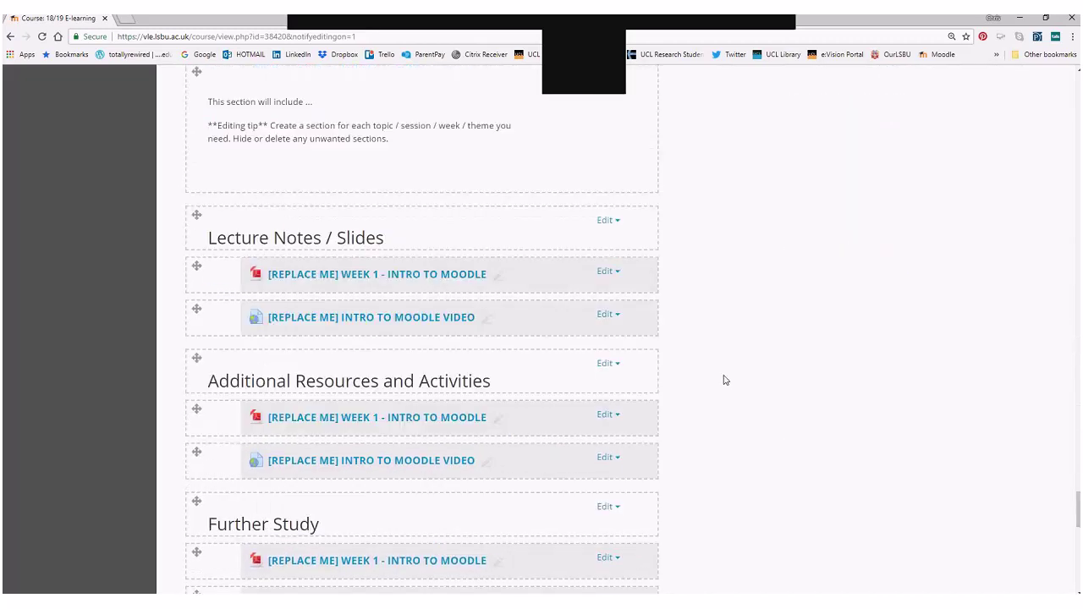
pyautogui.scroll(-10, 727, 378)
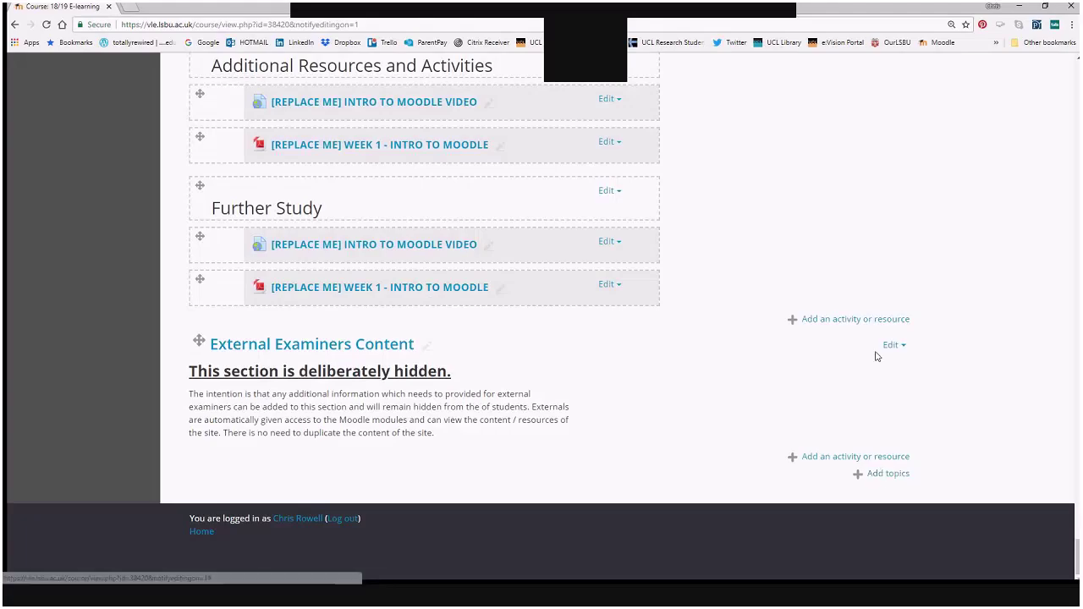
pyautogui.click(893, 345)
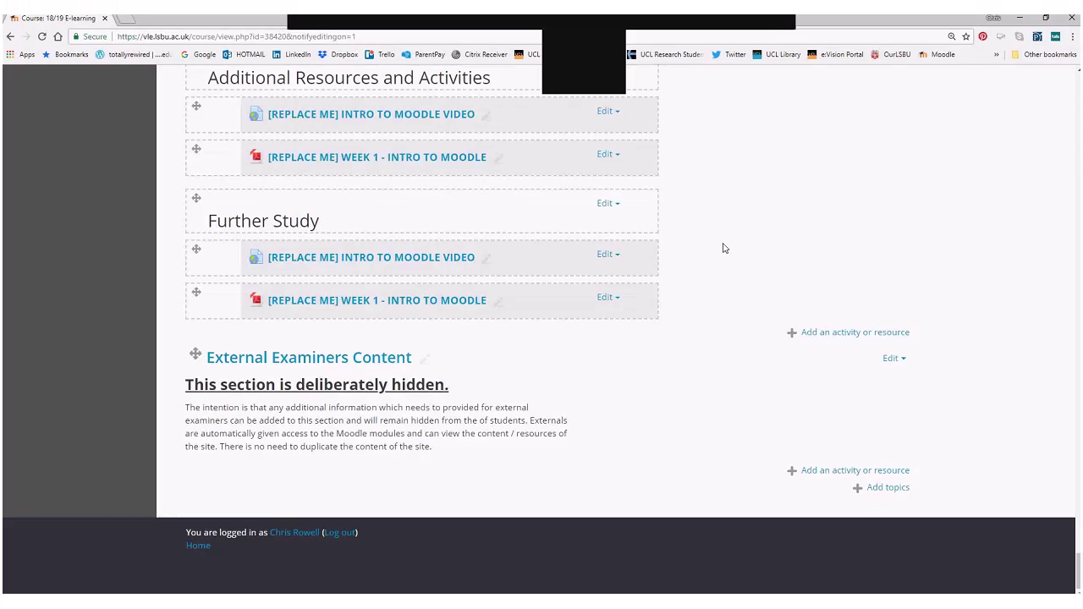
pyautogui.scroll(15, 723, 248)
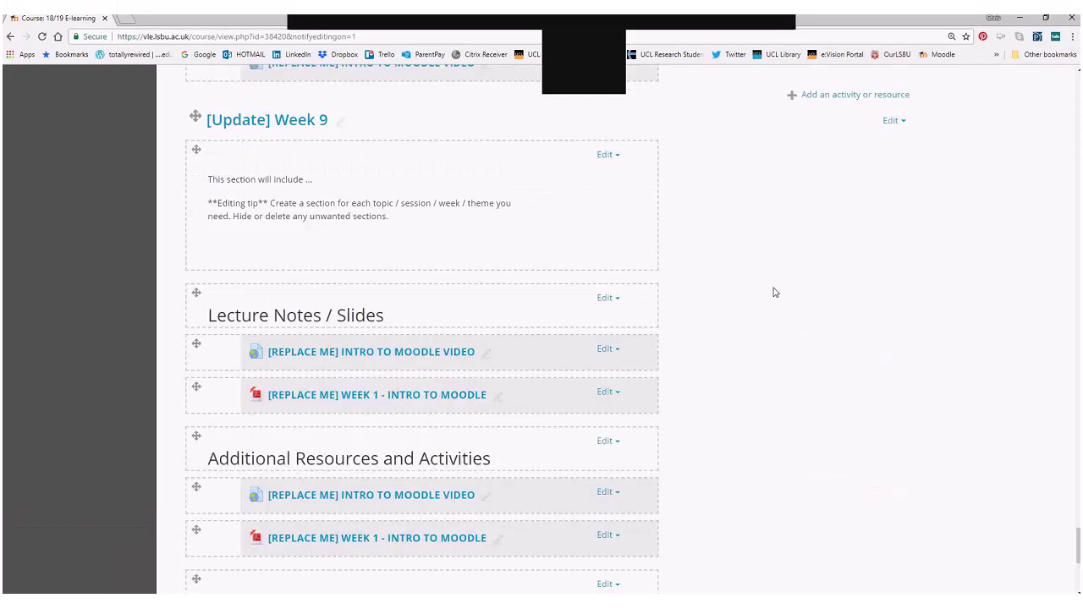
pyautogui.scroll(15, 1053, 346)
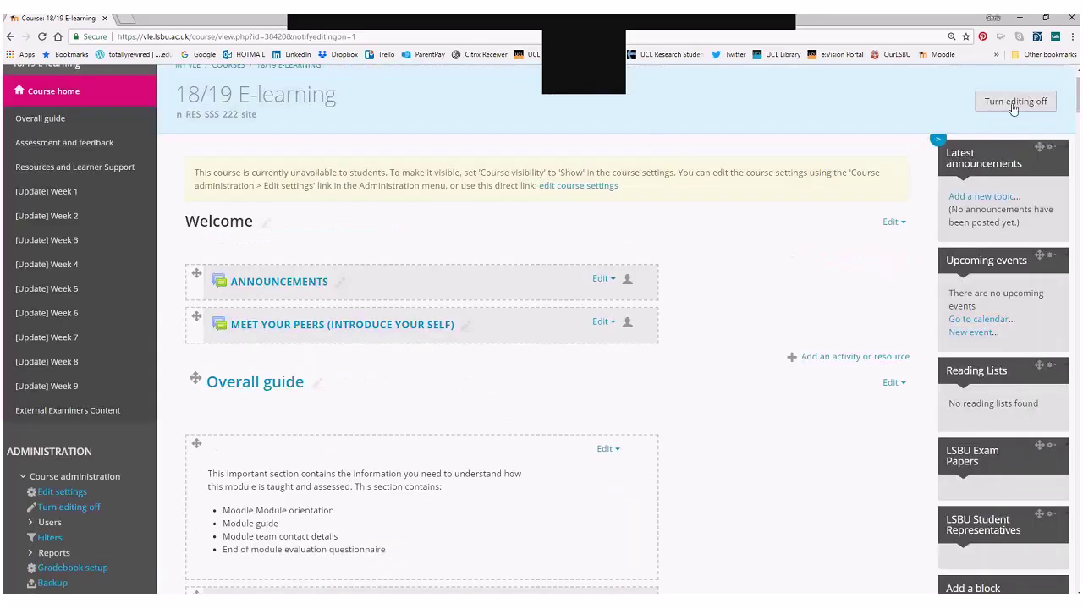
pyautogui.click(1013, 108)
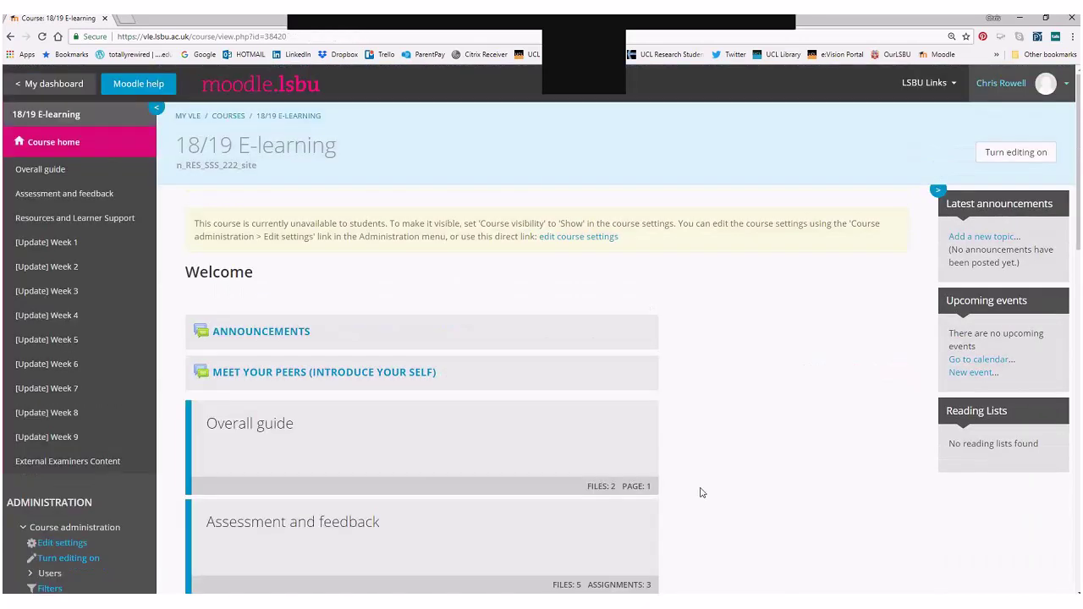
# Hide the External Examiners Content topic with editing turned on, and turn editing off.
pyautogui.scroll(-20, 708, 483)
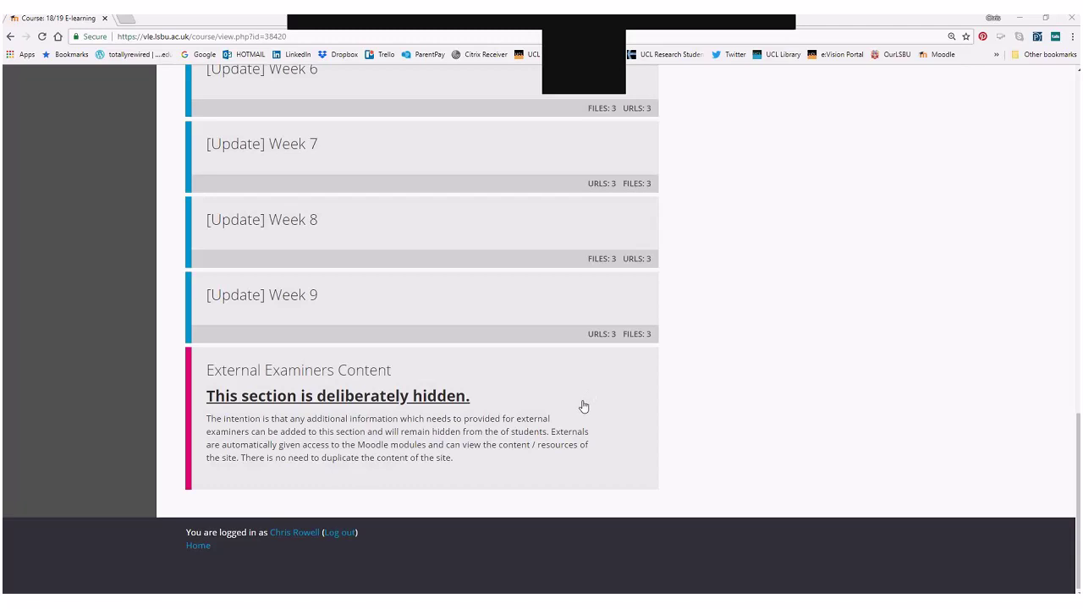
pyautogui.scroll(5, 583, 407)
pyautogui.scroll(6, 583, 407)
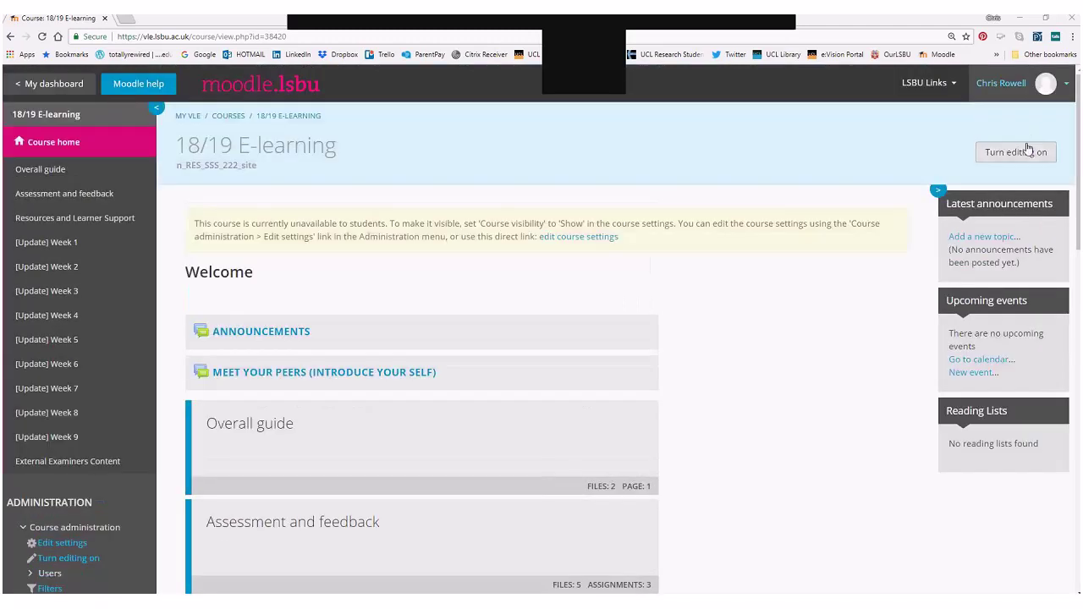
pyautogui.click(1015, 152)
pyautogui.scroll(-20, 809, 440)
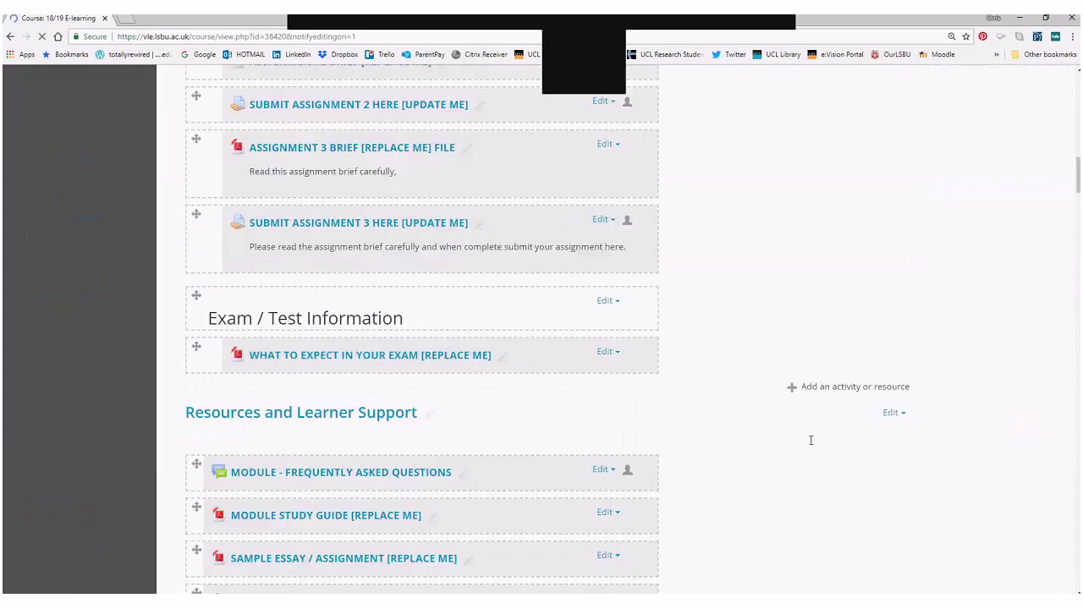
pyautogui.scroll(-20, 807, 445)
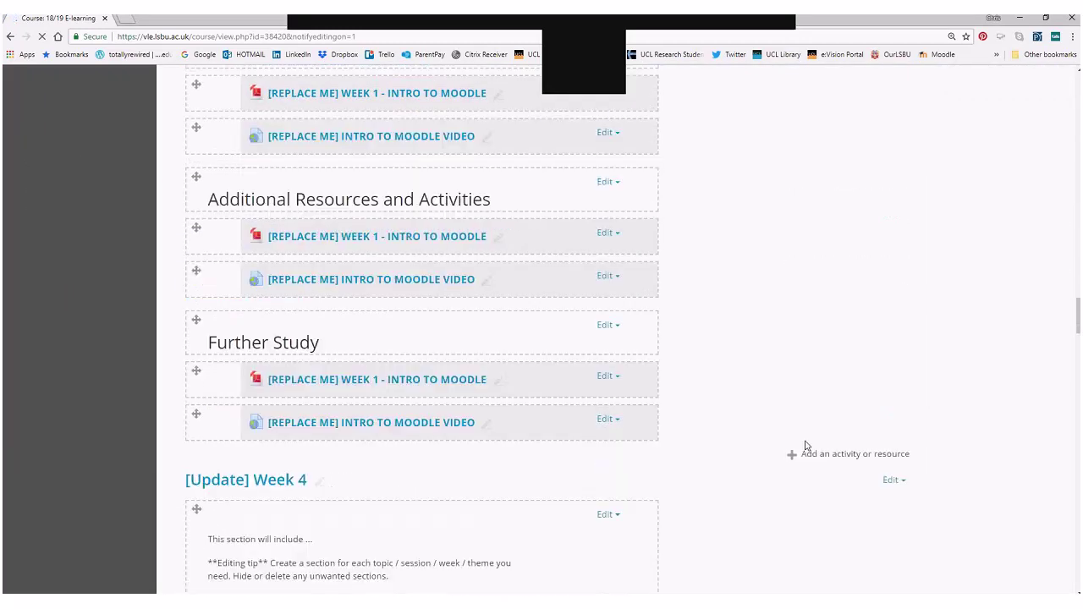
pyautogui.scroll(-20, 805, 447)
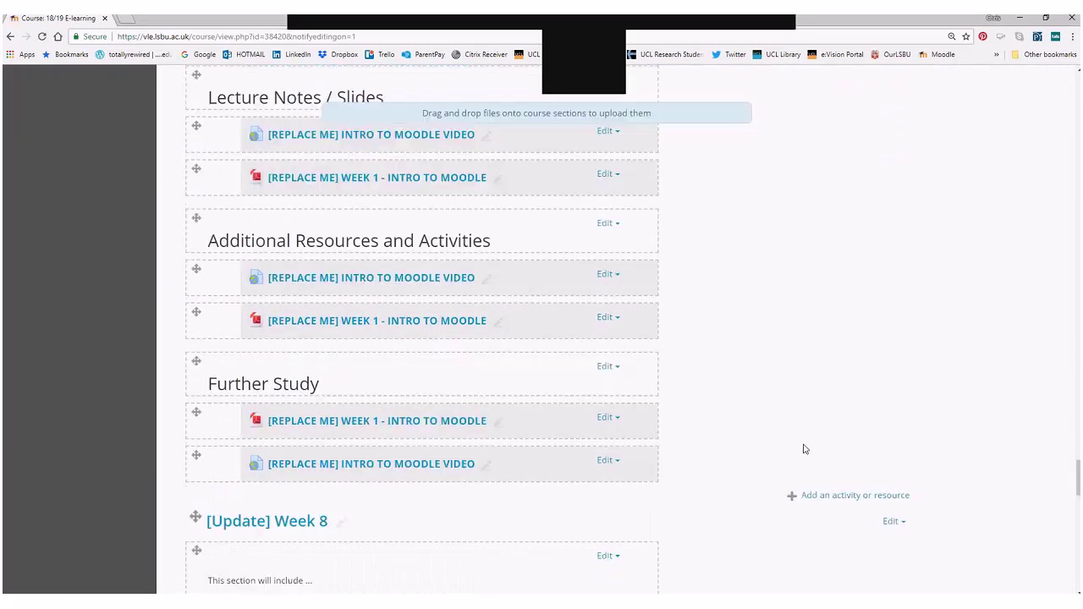
pyautogui.scroll(-10, 804, 450)
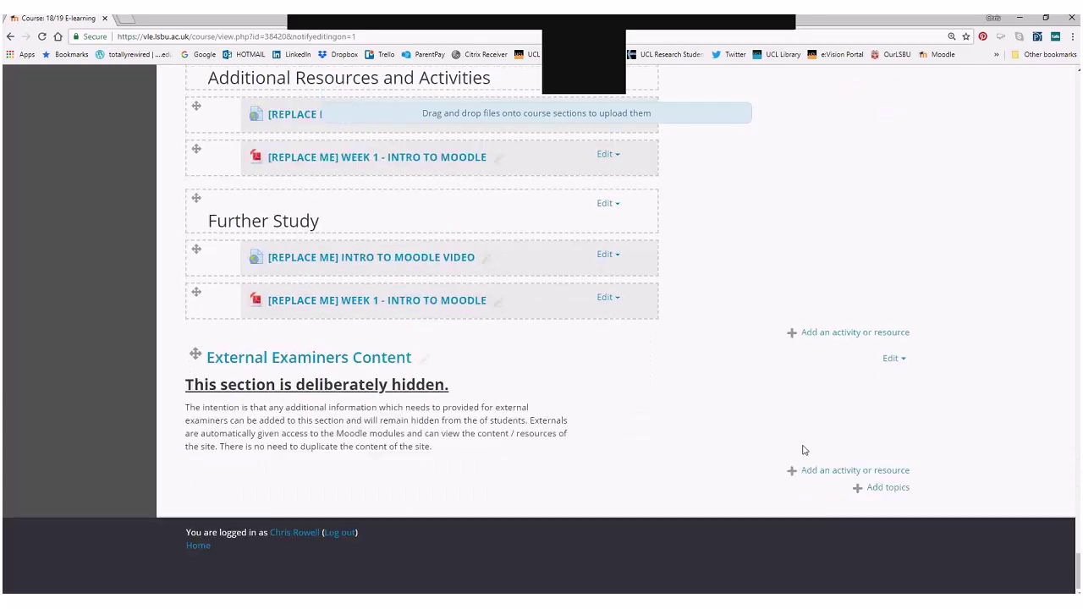
pyautogui.click(893, 358)
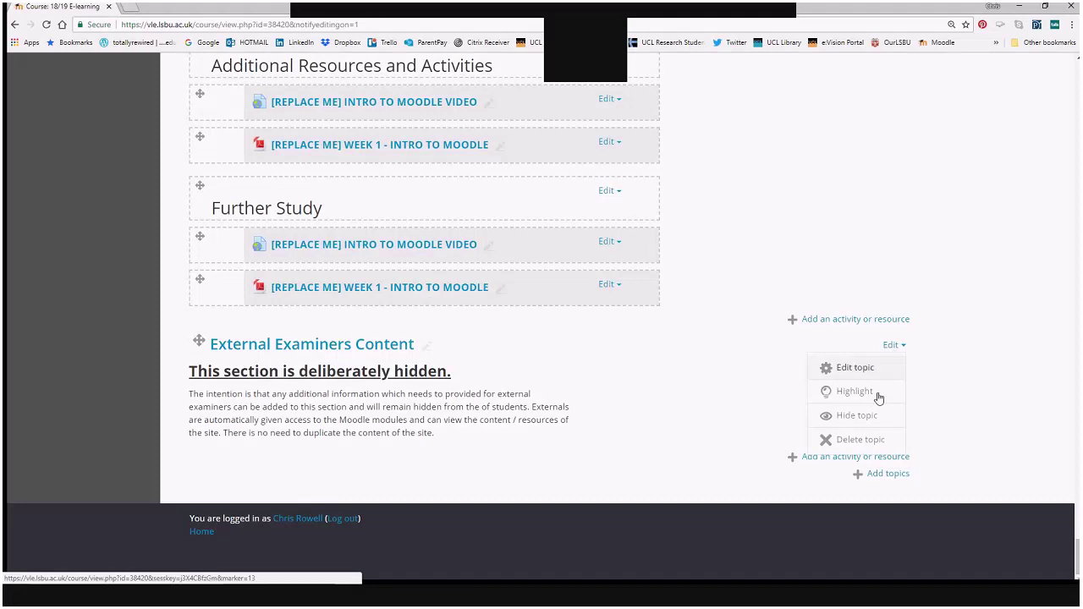
pyautogui.click(869, 419)
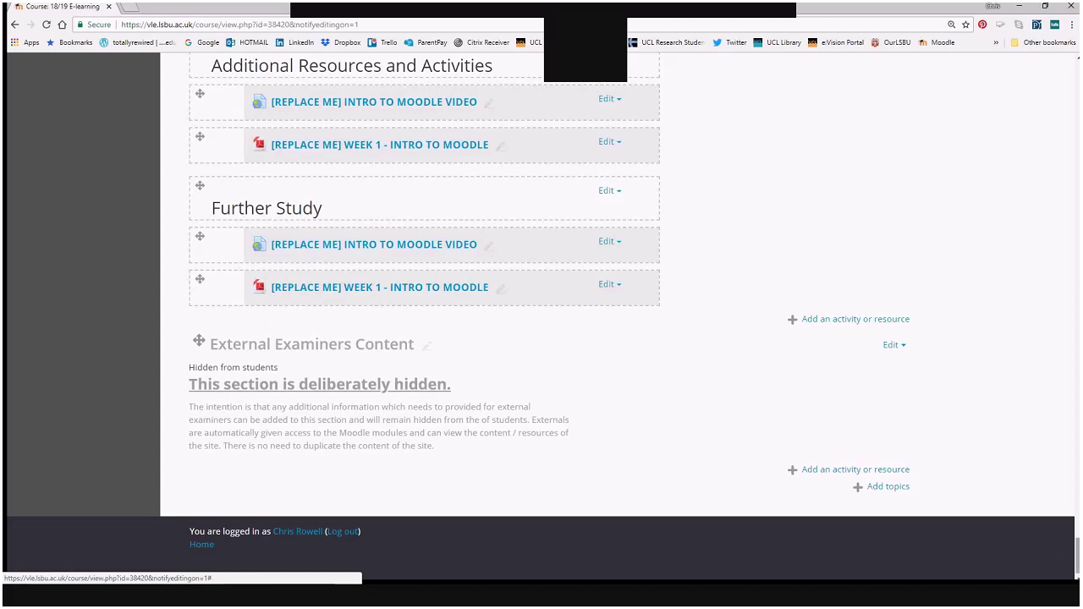
pyautogui.moveTo(1076, 555); pyautogui.dragTo(1077, 78)
pyautogui.click(1009, 148)
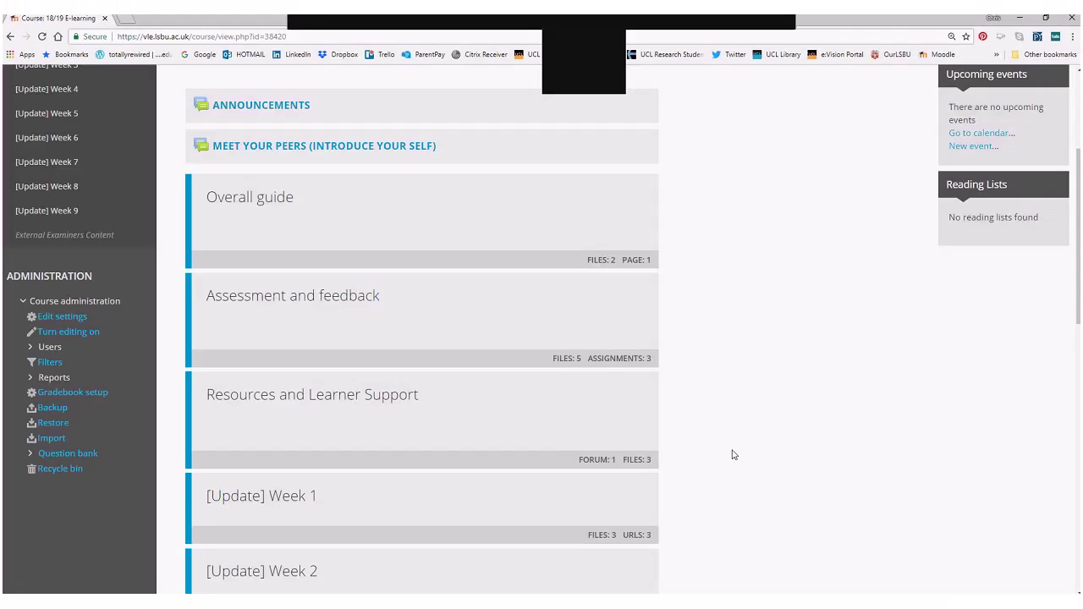
# Look over the 18/19 E-learning course page between the Welcome area and the first weekly topics.
pyautogui.scroll(3, 733, 455)
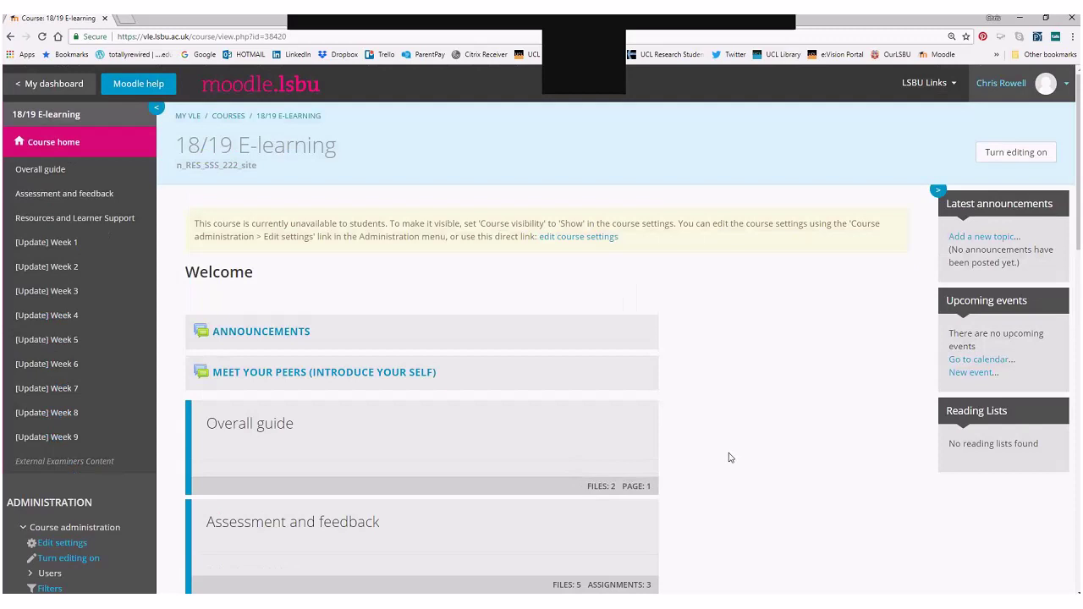
pyautogui.scroll(-1, 729, 457)
pyautogui.scroll(-3, 729, 457)
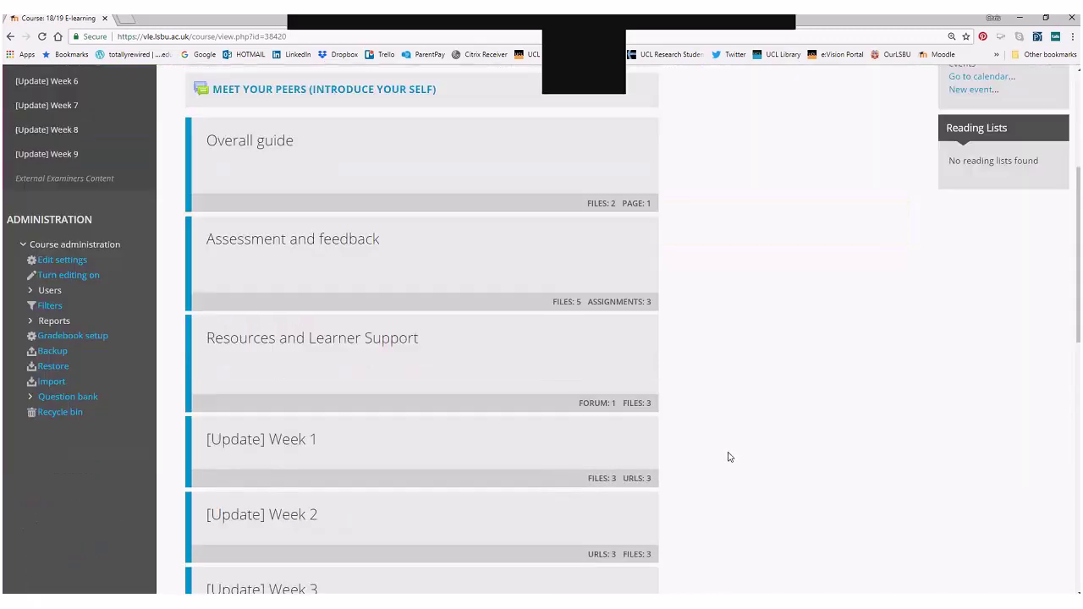
pyautogui.scroll(3, 729, 457)
pyautogui.scroll(-3, 729, 457)
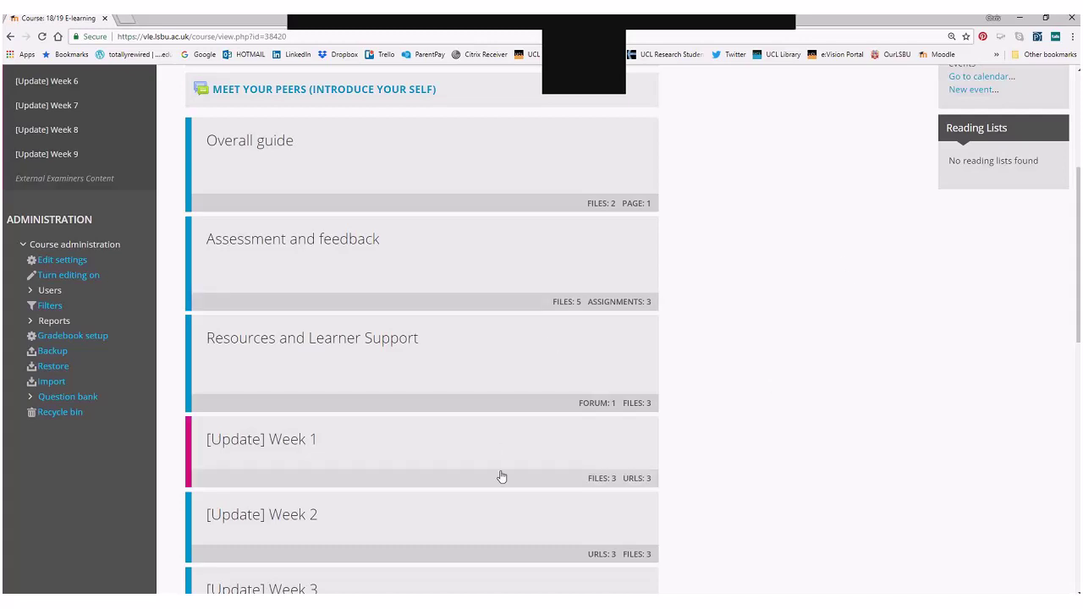
pyautogui.scroll(3, 499, 477)
pyautogui.scroll(1, 496, 477)
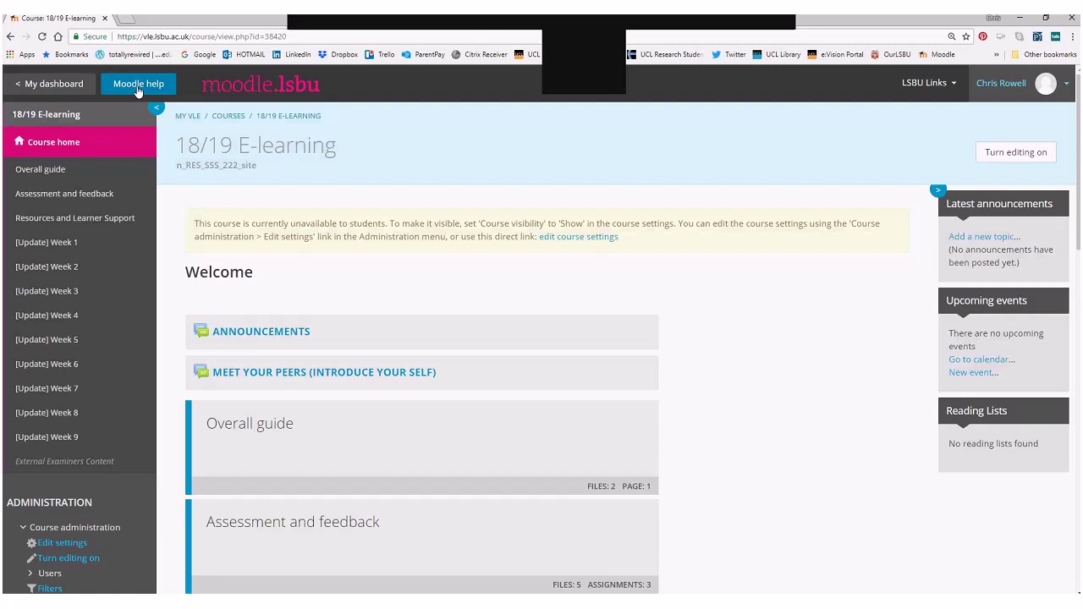
# Open the online help materials from the Moodle help information and go to their Helpsheets topic.
pyautogui.click(138, 84)
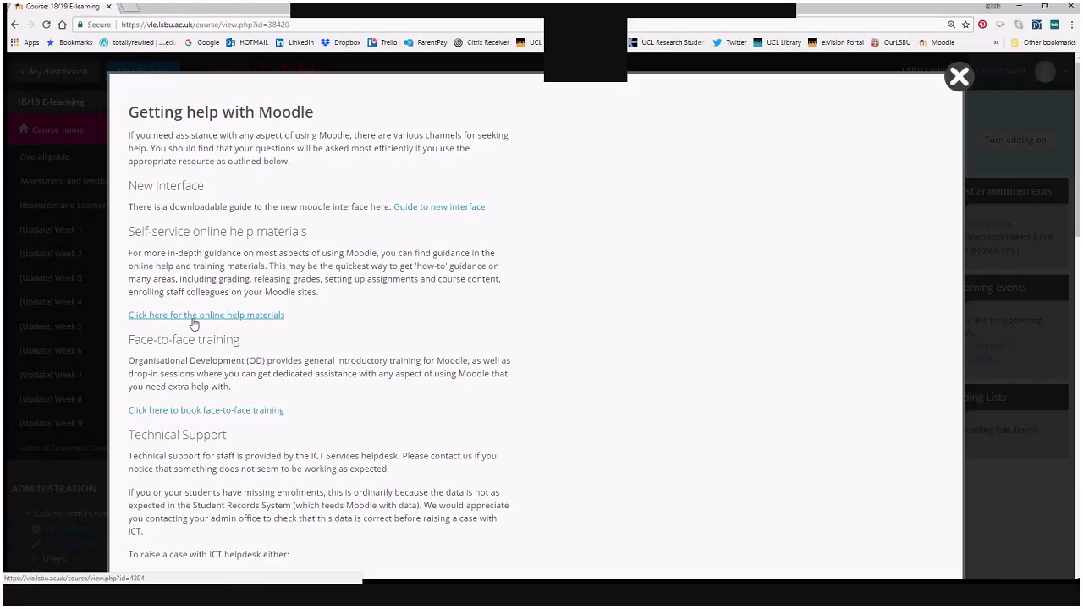
pyautogui.click(193, 319)
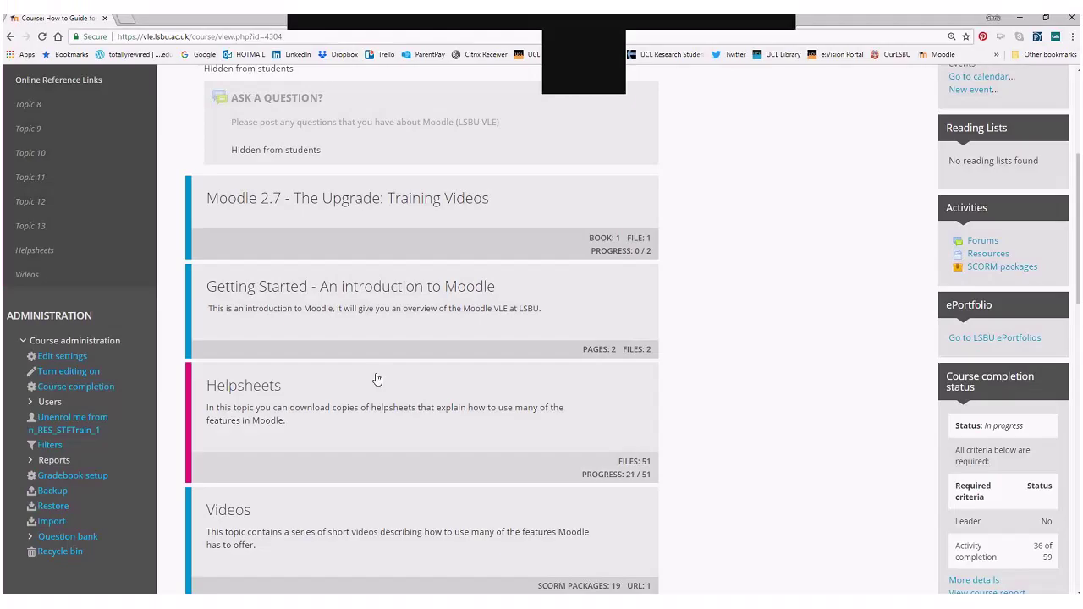
pyautogui.click(250, 391)
# Browse the helpsheets from Getting Started down to the DEL baseline requirements, and return to the How to Guide for Moodle course page.
pyautogui.scroll(-3, 558, 423)
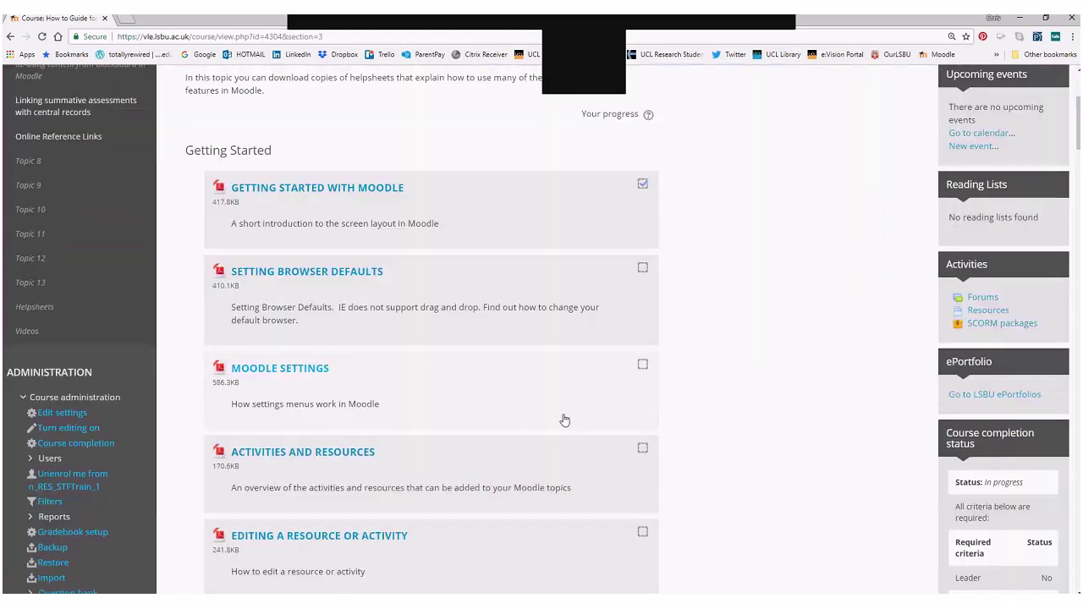
pyautogui.scroll(-3, 564, 421)
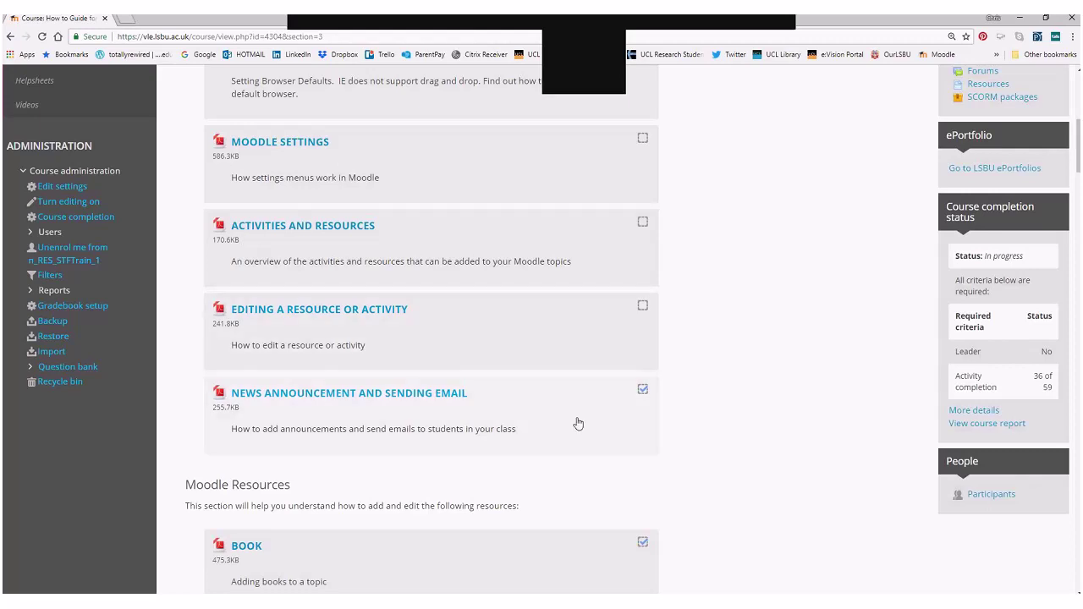
pyautogui.scroll(-3, 577, 423)
pyautogui.scroll(-4, 581, 426)
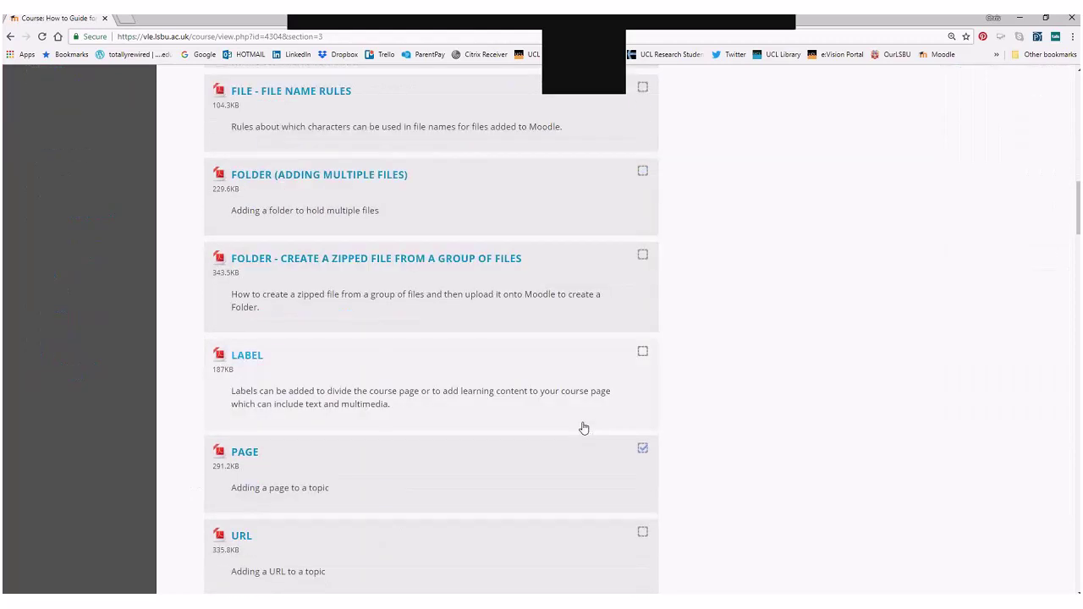
pyautogui.scroll(-3, 583, 428)
pyautogui.scroll(-1, 583, 428)
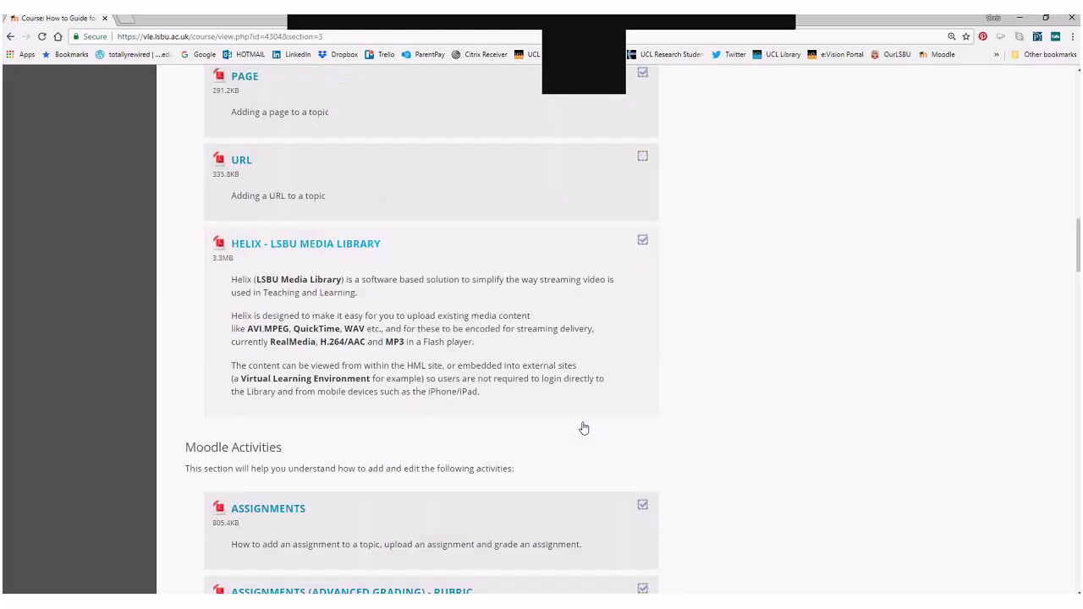
pyautogui.scroll(-9, 582, 428)
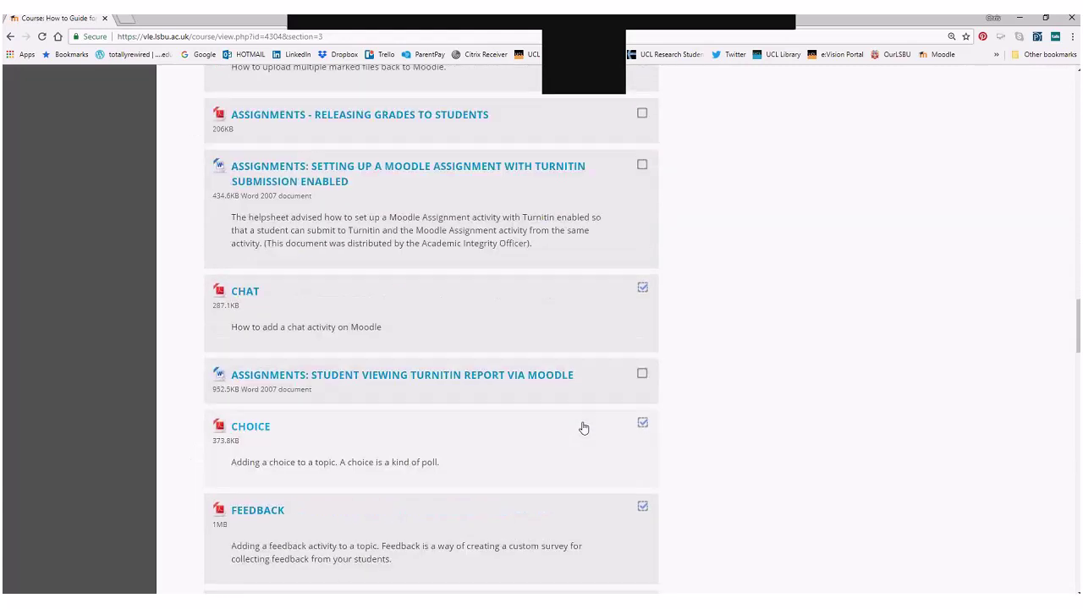
pyautogui.scroll(-4, 582, 428)
pyautogui.scroll(-13, 582, 428)
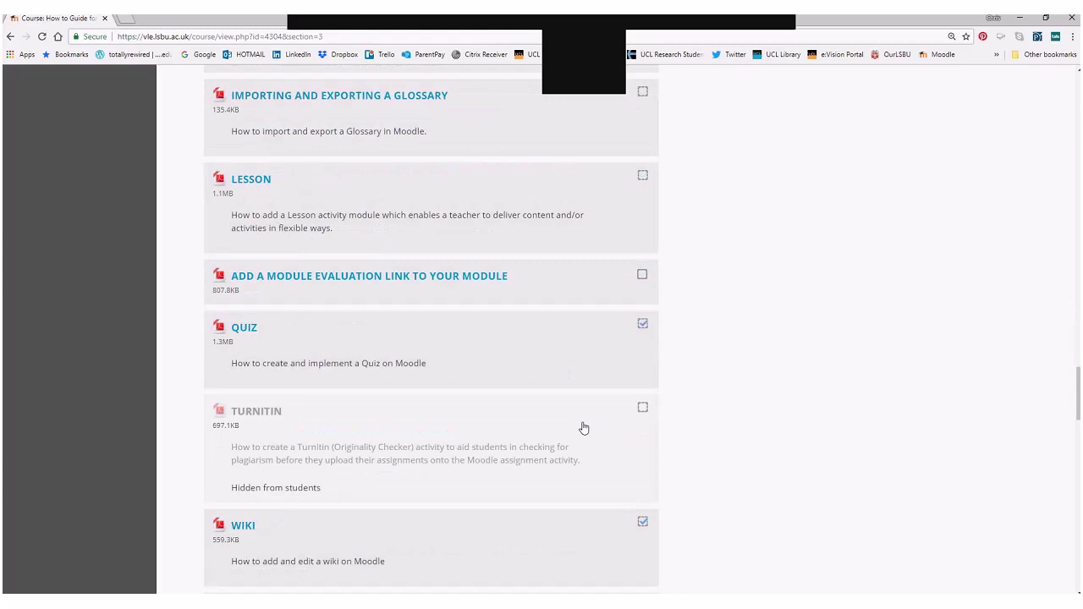
pyautogui.scroll(-10, 584, 426)
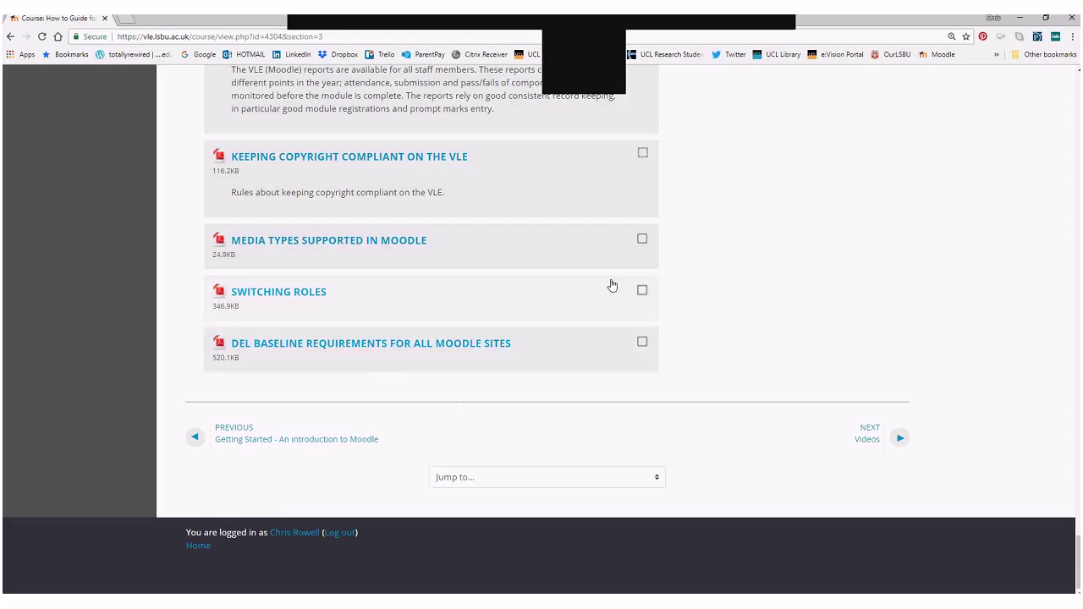
pyautogui.scroll(9, 613, 285)
pyautogui.scroll(20, 597, 298)
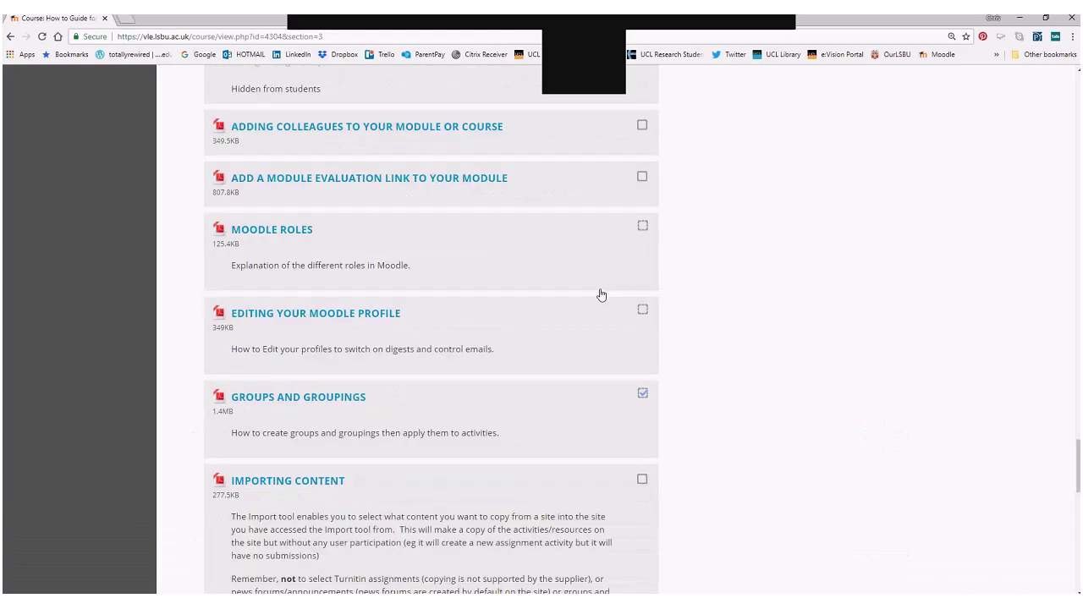
pyautogui.scroll(7, 559, 337)
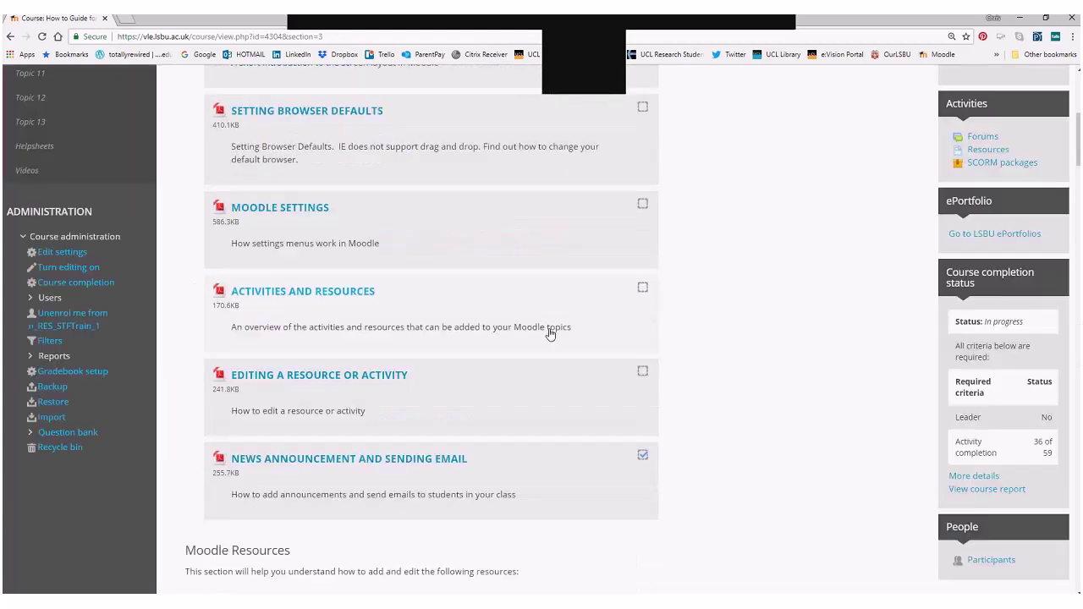
pyautogui.scroll(5, 549, 334)
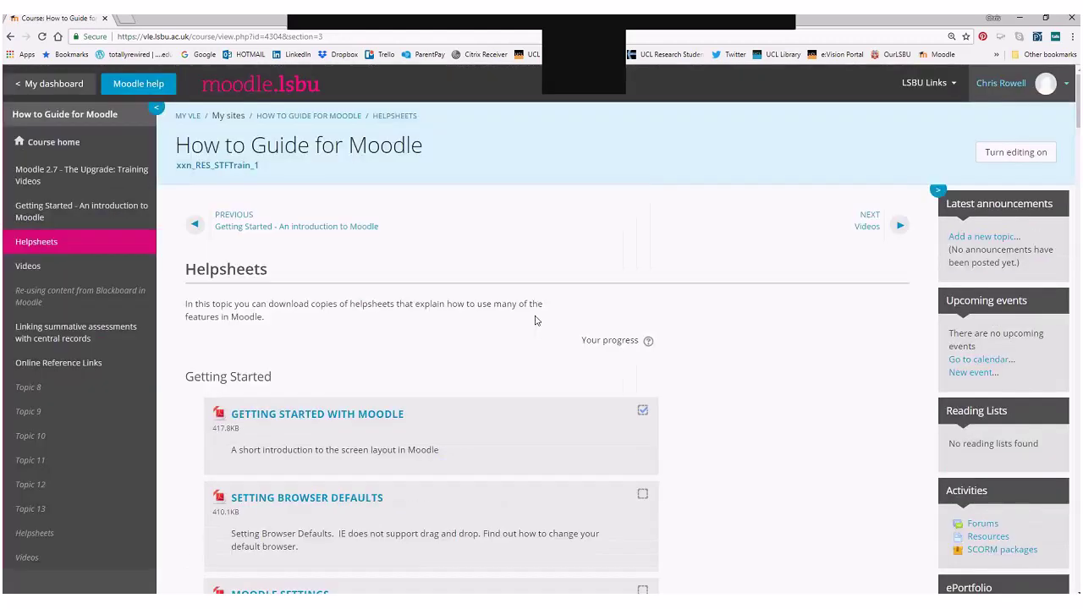
pyautogui.click(11, 36)
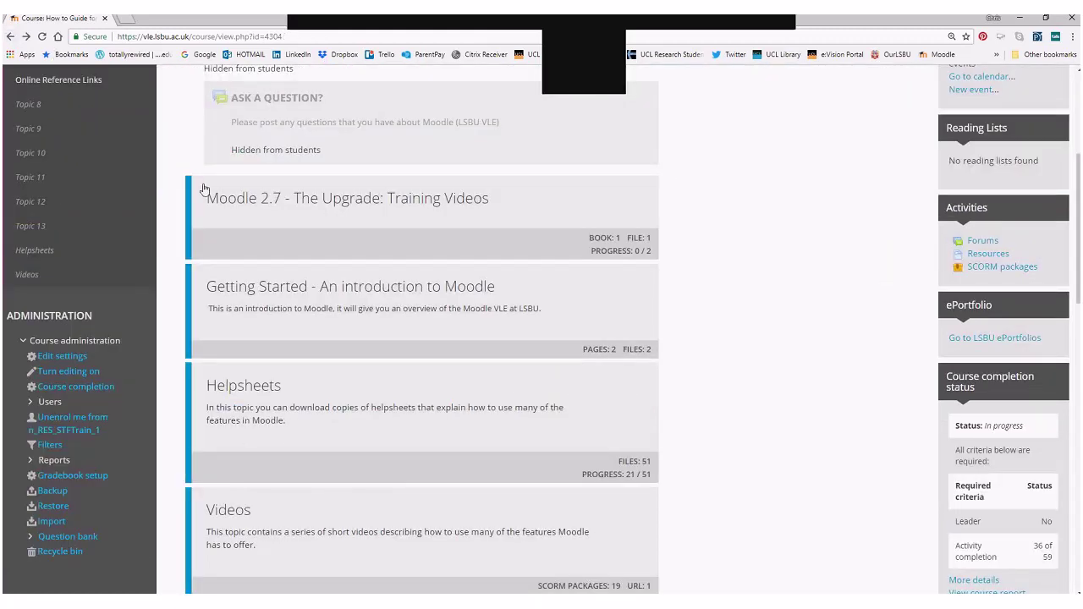
# Review the Getting help with Moodle information down to the Technical Support contact details, and close it.
pyautogui.scroll(4, 174, 139)
pyautogui.click(142, 85)
pyautogui.scroll(-3, 291, 279)
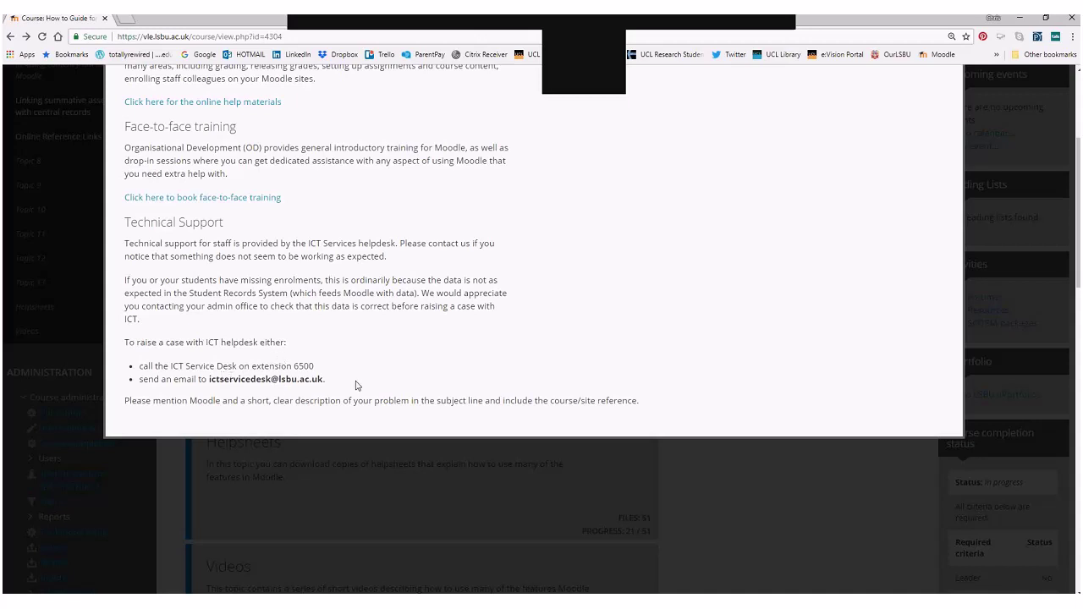
pyautogui.scroll(3, 628, 415)
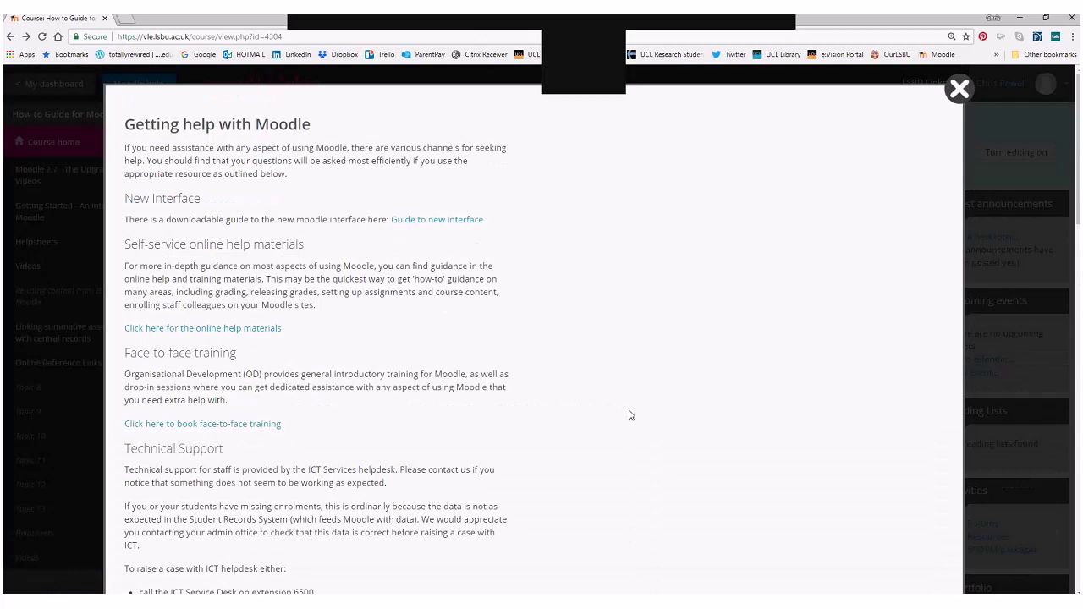
pyautogui.click(964, 90)
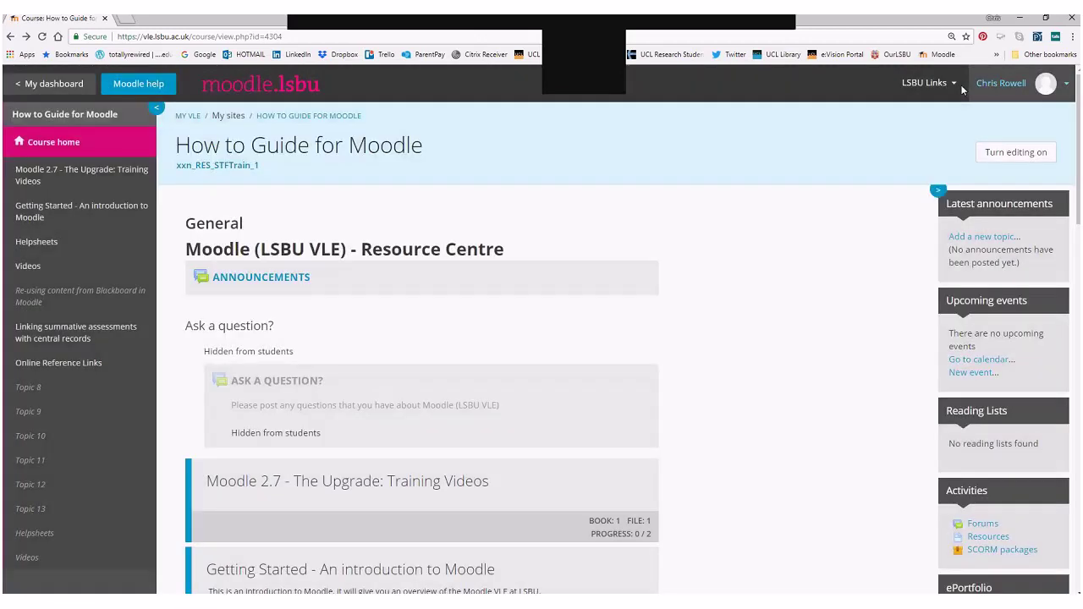